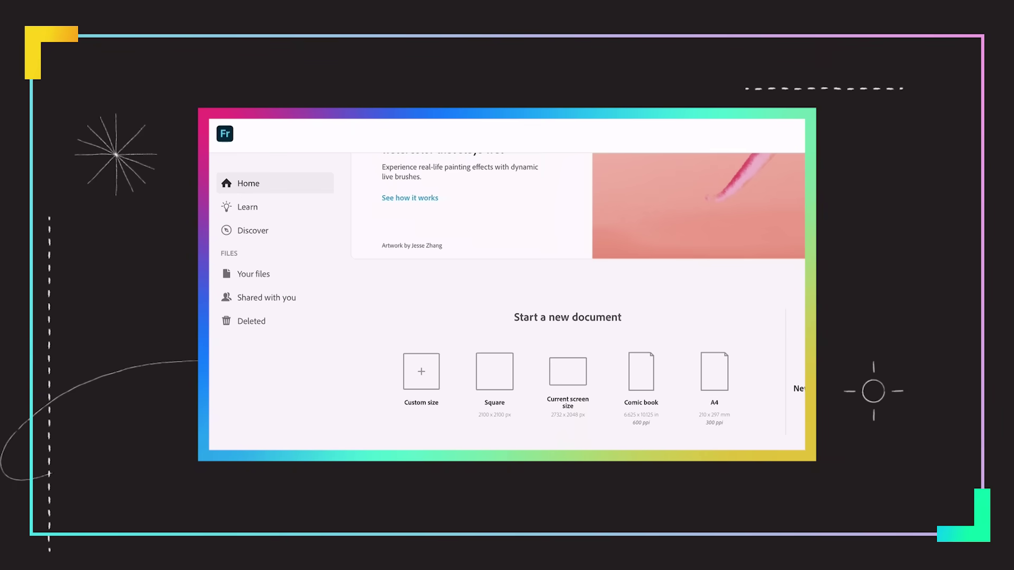
# Create a square 2100 x 2100 px document and draw straight horizontal guidelines across it with the Pencil brush at size 6.
pyautogui.click(494, 371)
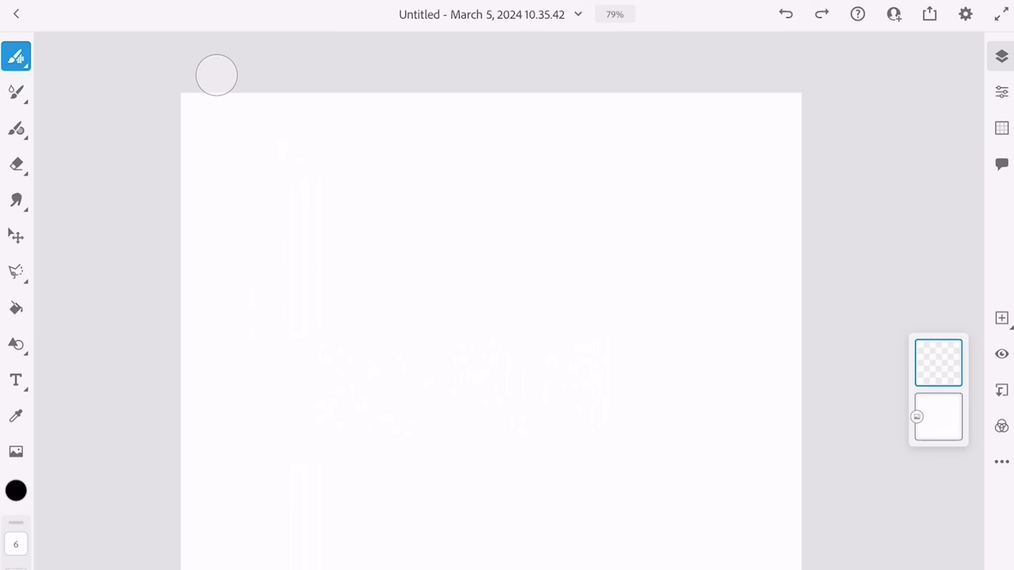
pyautogui.click(16, 56)
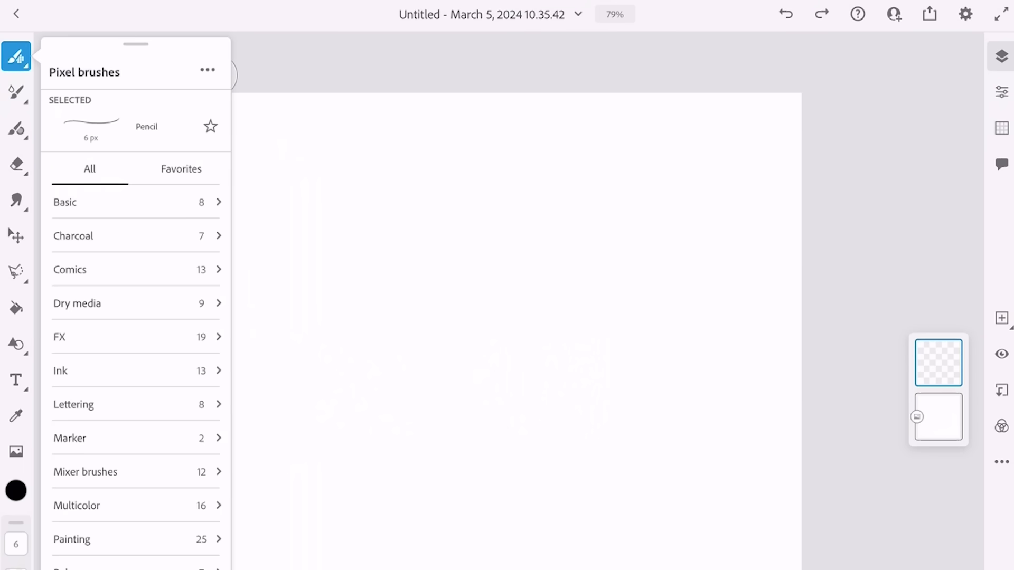
pyautogui.moveTo(776, 130); pyautogui.dragTo(149, 123)
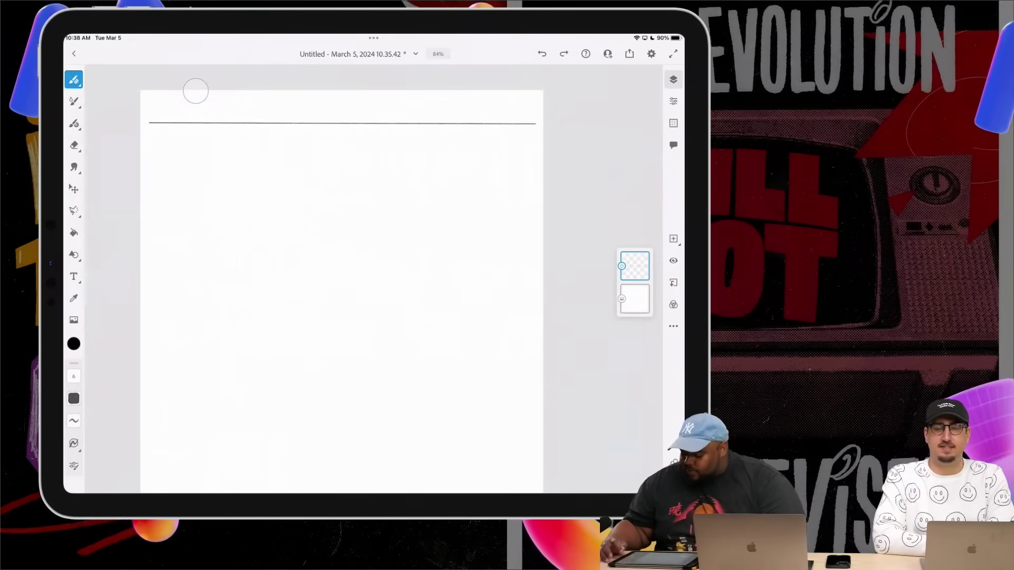
pyautogui.click(635, 266)
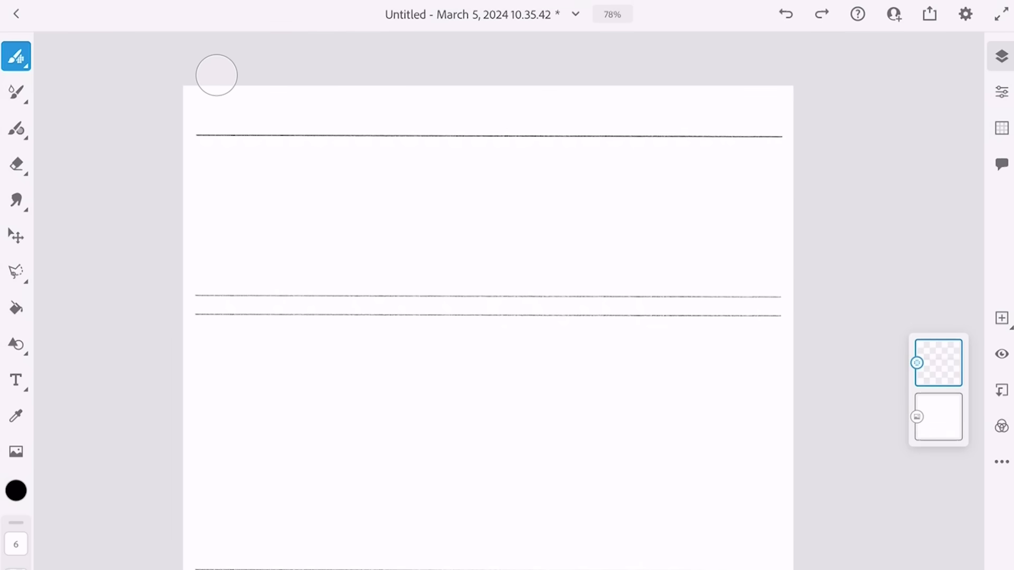
# Letter a thick black GO between the upper guidelines on a new layer and trim the letters' rough edges with the Eraser.
pyautogui.hotkey('ctrl', 'shift', 'n')
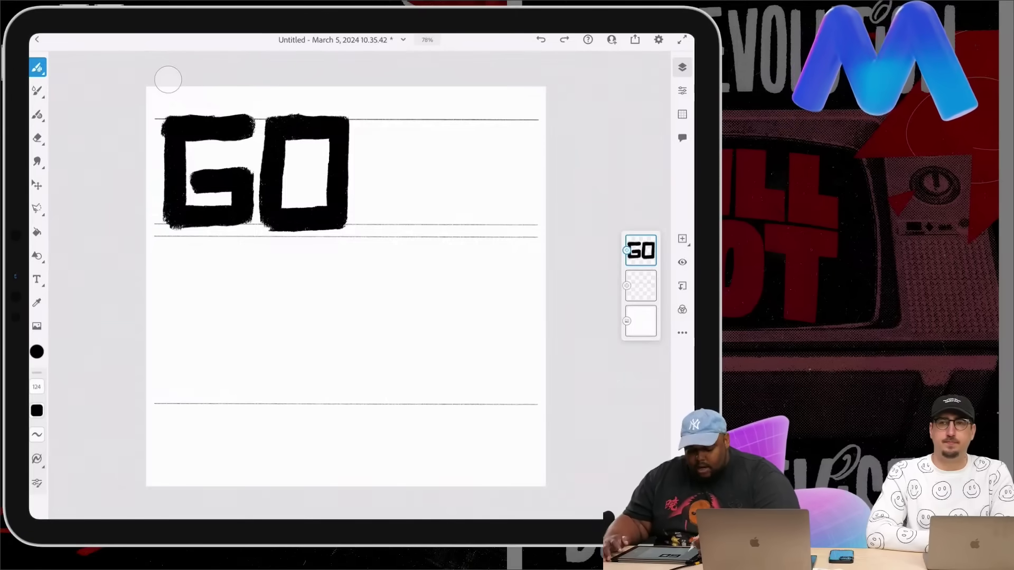
pyautogui.click(37, 138)
pyautogui.moveTo(166, 117); pyautogui.dragTo(164, 132)
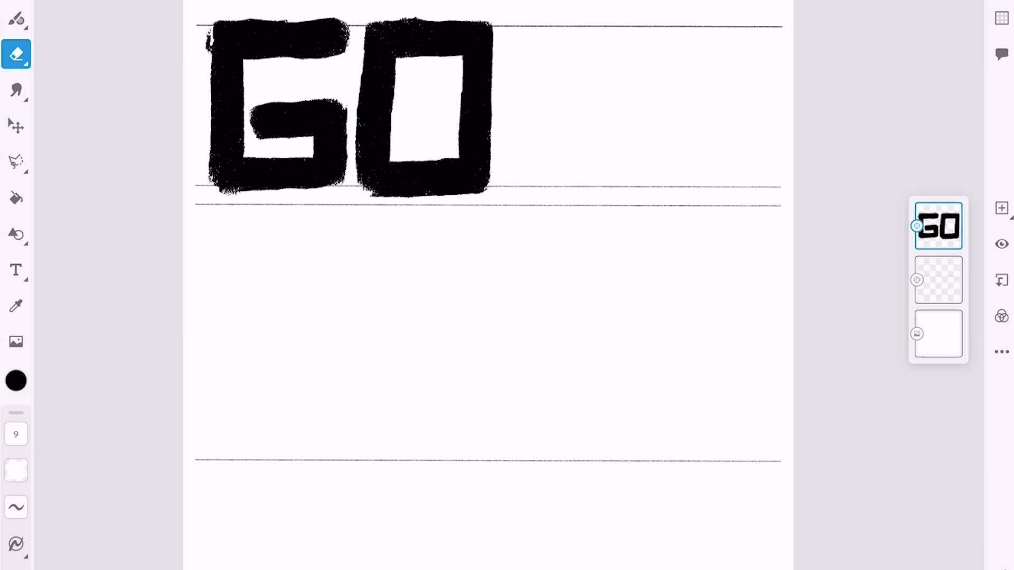
pyautogui.click(16, 434)
pyautogui.moveTo(51, 541); pyautogui.dragTo(50, 527)
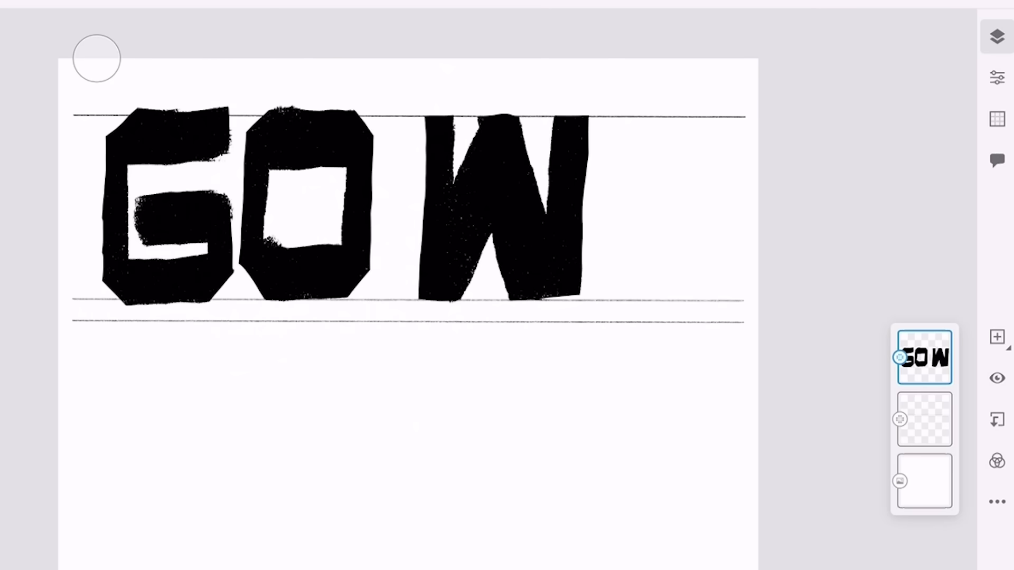
# Load the GO W lettering layer as a selection and squeeze it narrower horizontally with Transform.
pyautogui.click(924, 357)
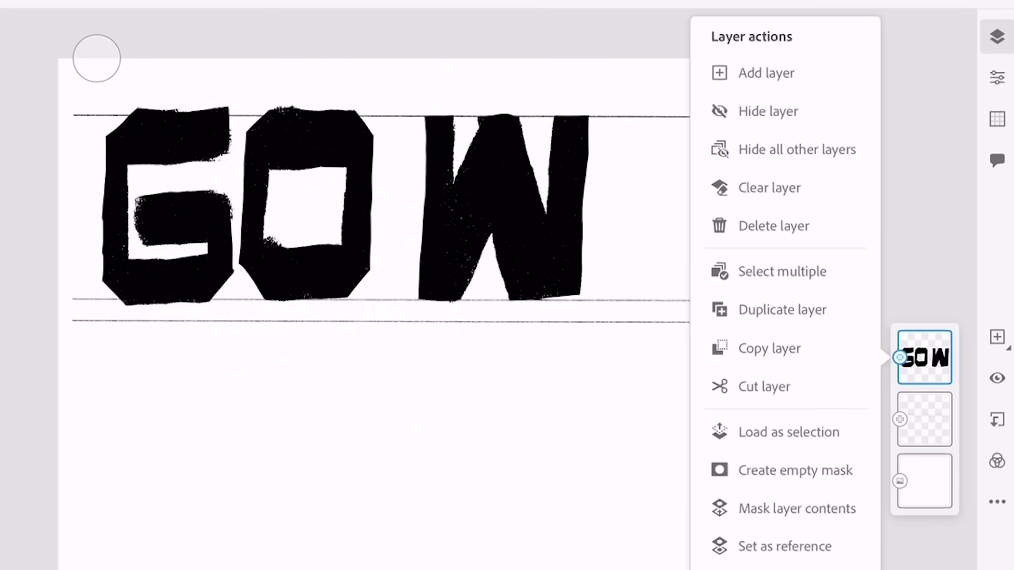
pyautogui.click(789, 432)
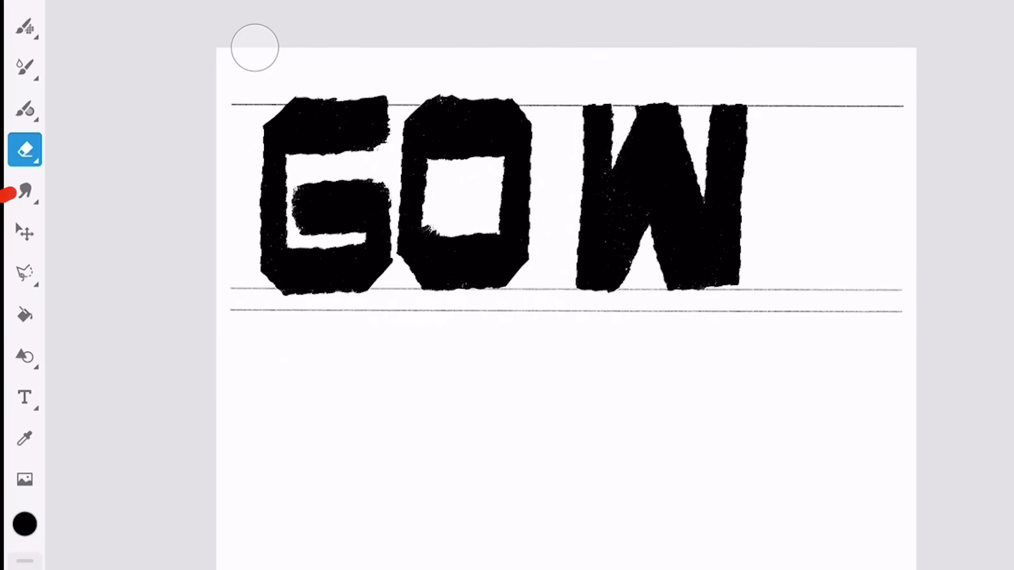
pyautogui.click(25, 233)
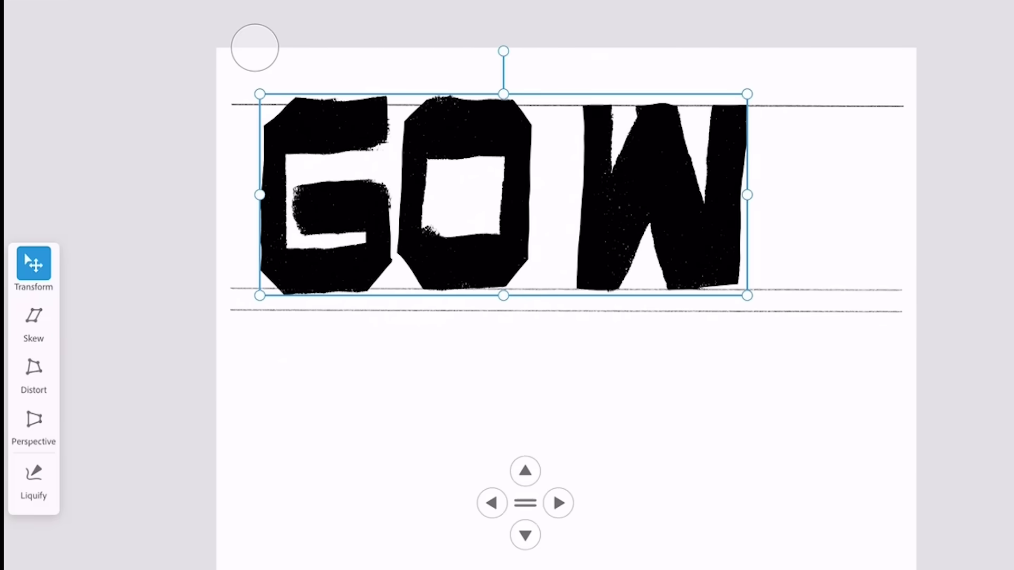
pyautogui.moveTo(746, 195); pyautogui.dragTo(649, 194)
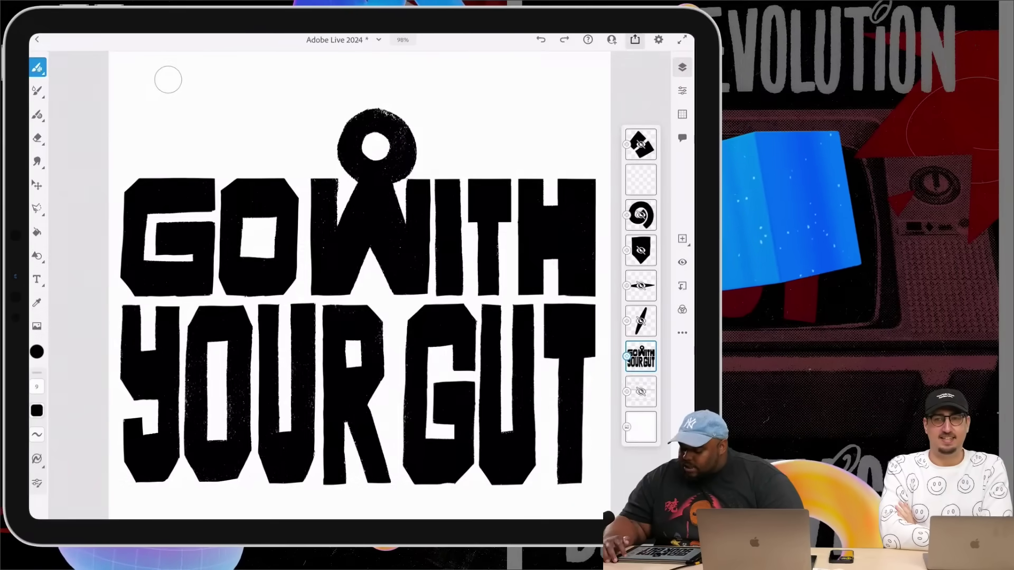
# Set up an export of the GO WITH YOUR GUT lettering in PSD format.
pyautogui.click(634, 40)
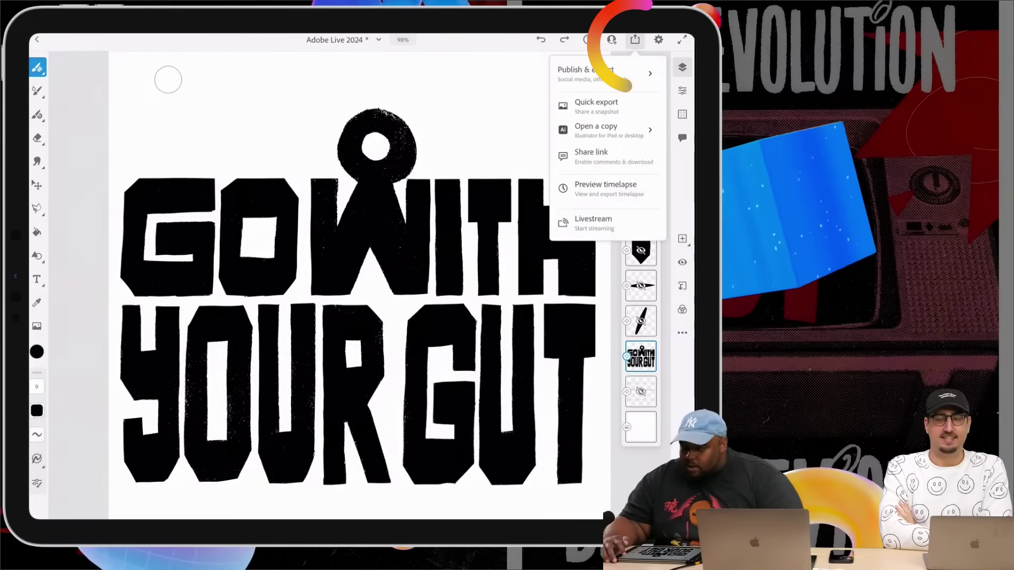
pyautogui.click(601, 72)
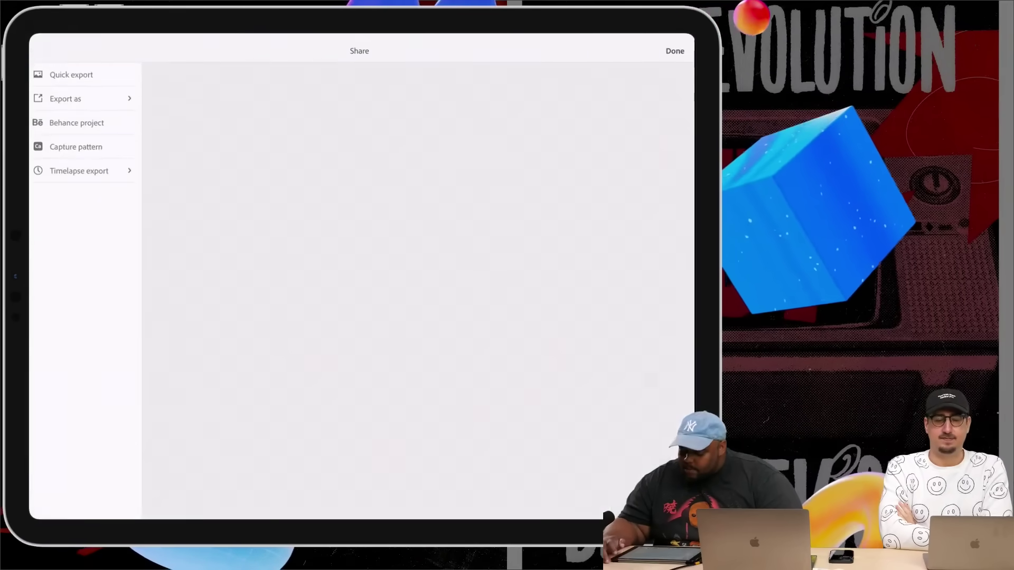
pyautogui.click(65, 98)
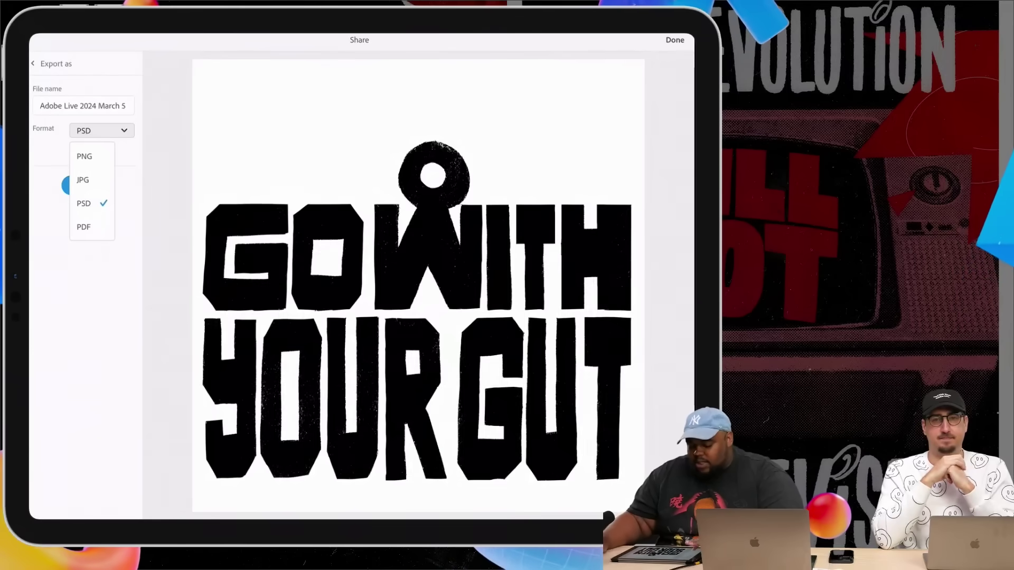
pyautogui.click(91, 204)
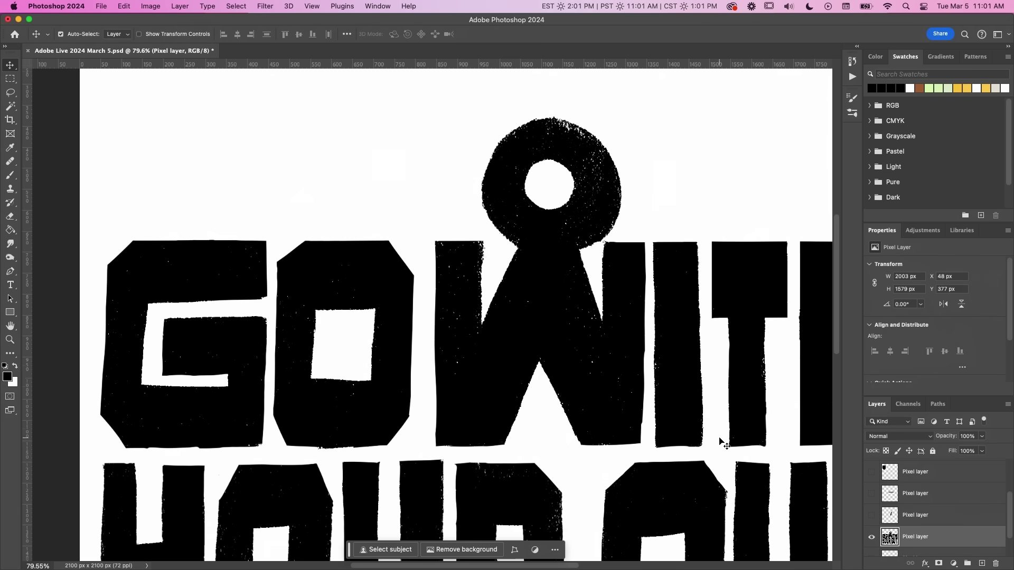
# In Photoshop, add a Levels adjustment above the lettering layer with black input 253 and midtones 9.99 to solidify the letters.
pyautogui.scroll(3, 752, 449)
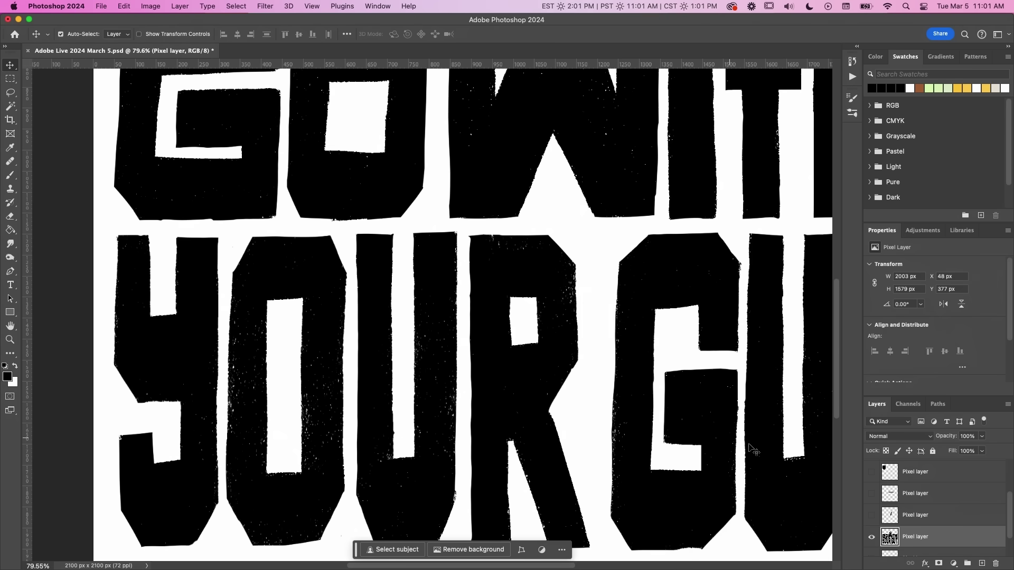
pyautogui.scroll(-2, 883, 530)
pyautogui.scroll(3, 881, 545)
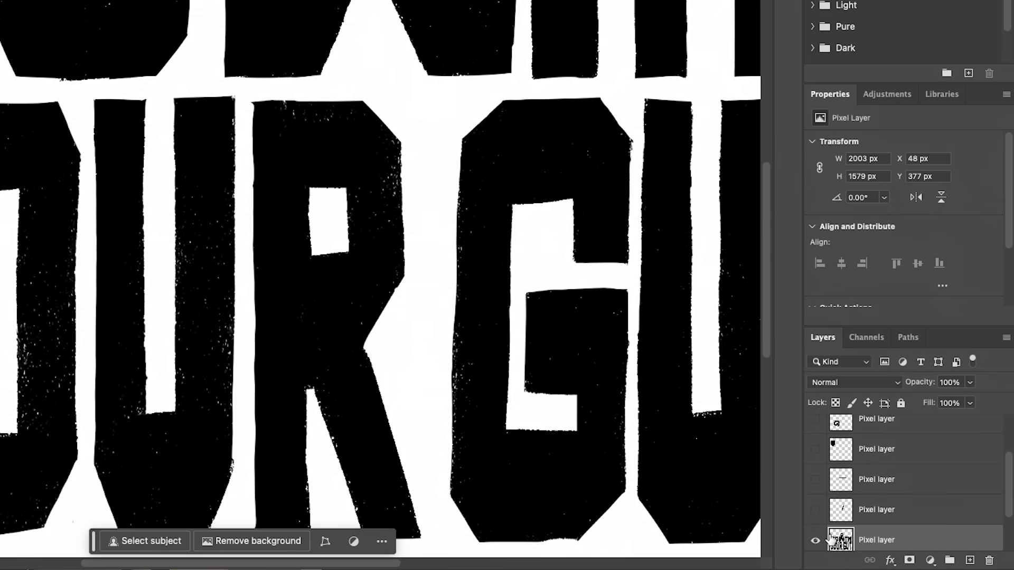
pyautogui.scroll(-1, 830, 540)
pyautogui.click(929, 561)
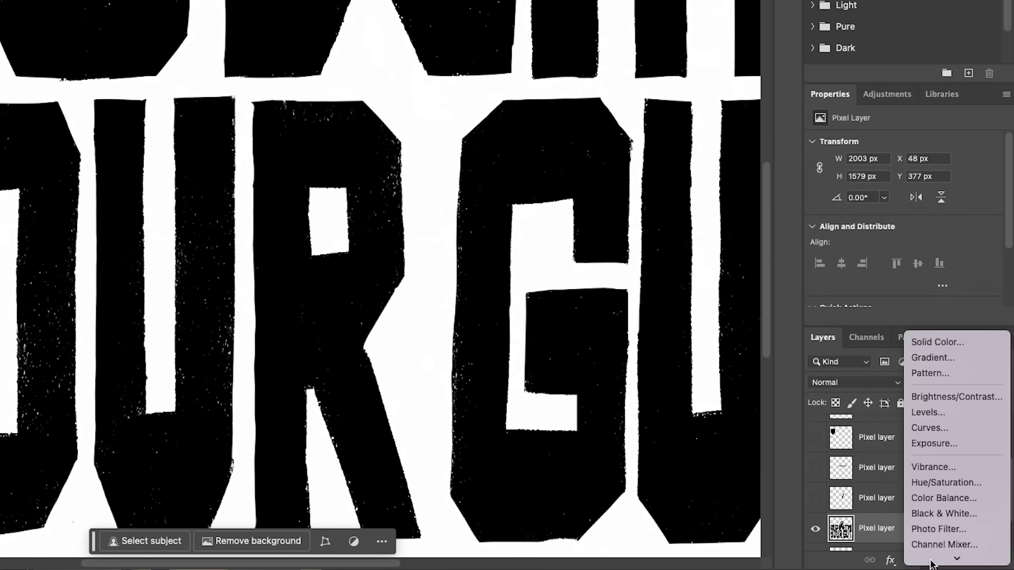
pyautogui.click(929, 413)
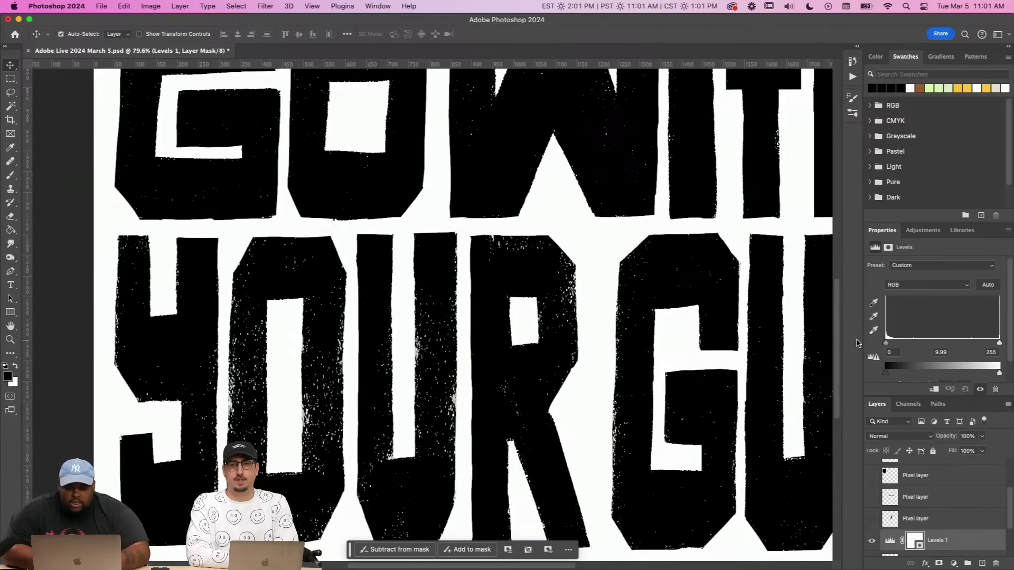
pyautogui.moveTo(858, 344); pyautogui.dragTo(930, 345)
# Merge the Levels adjustment, the lettering layer and the Background into a single layer.
pyautogui.scroll(3, 593, 324)
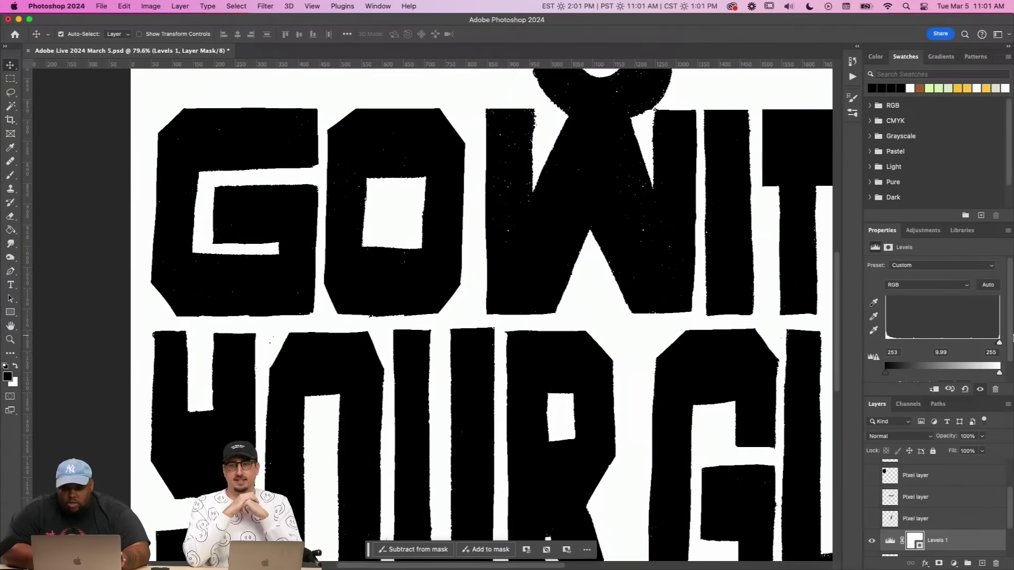
pyautogui.scroll(5, 692, 301)
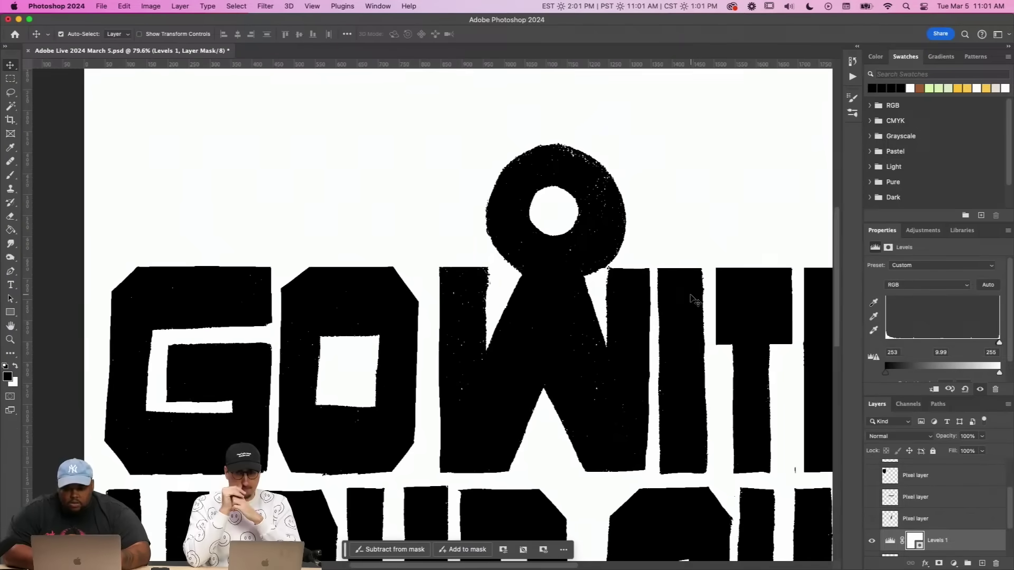
pyautogui.scroll(-6, 691, 295)
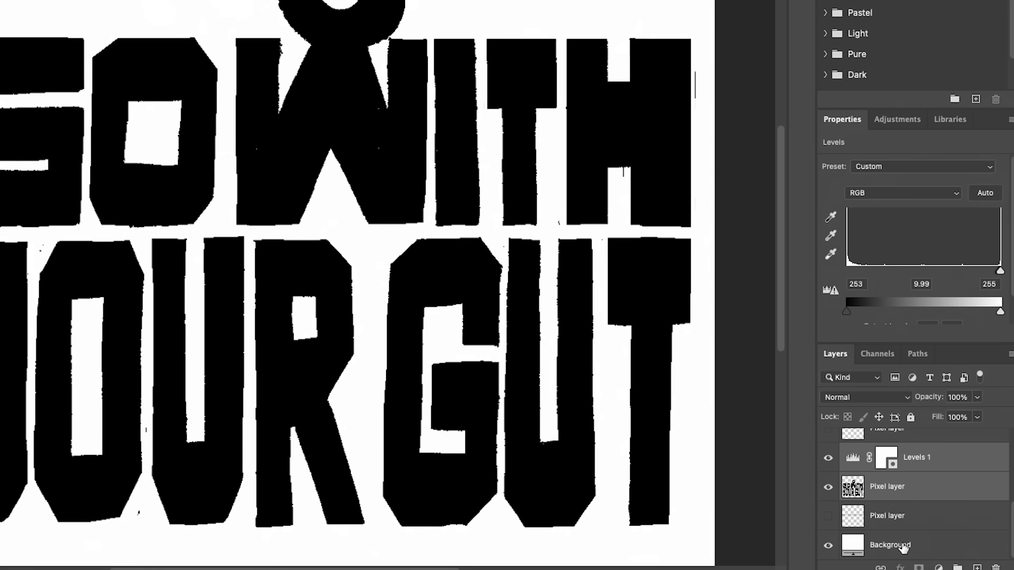
pyautogui.keyDown('shift'); pyautogui.click(904, 549); pyautogui.keyUp('shift')
pyautogui.rightClick(903, 549)
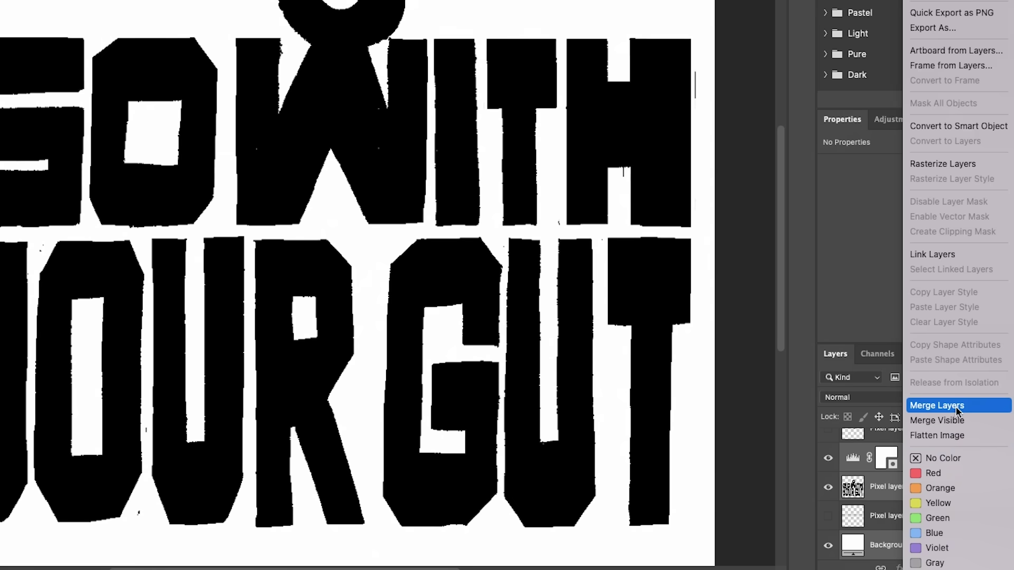
pyautogui.click(937, 406)
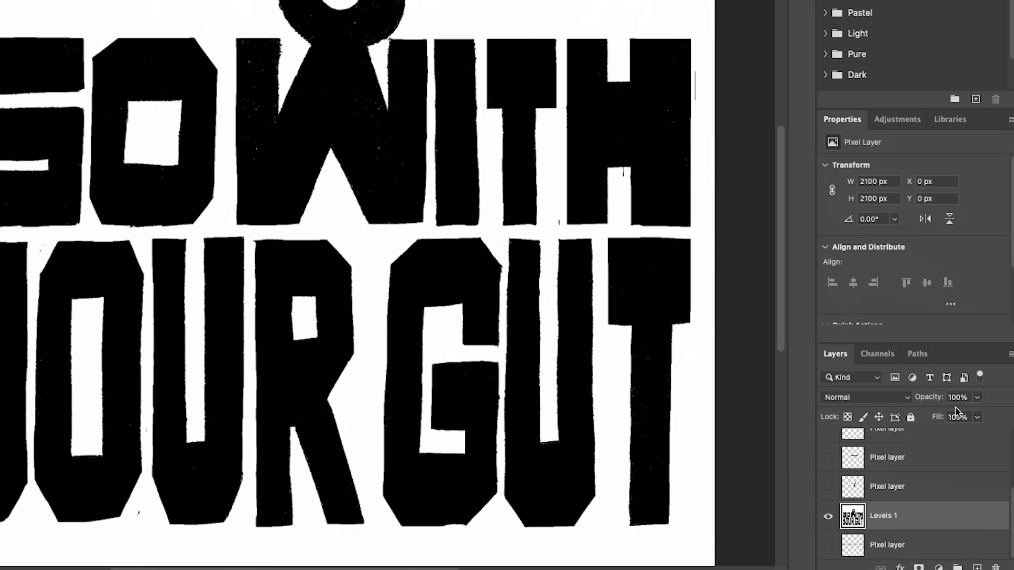
# Use the merged layer's Blending Options to knock out the white, leaving only the black lettering on transparency.
pyautogui.rightClick(892, 507)
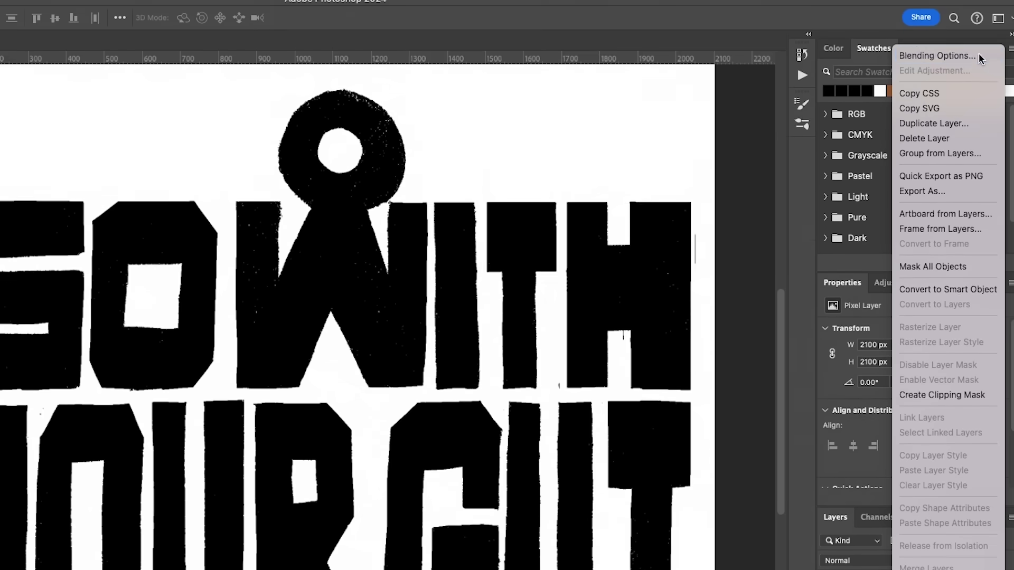
pyautogui.click(674, 177)
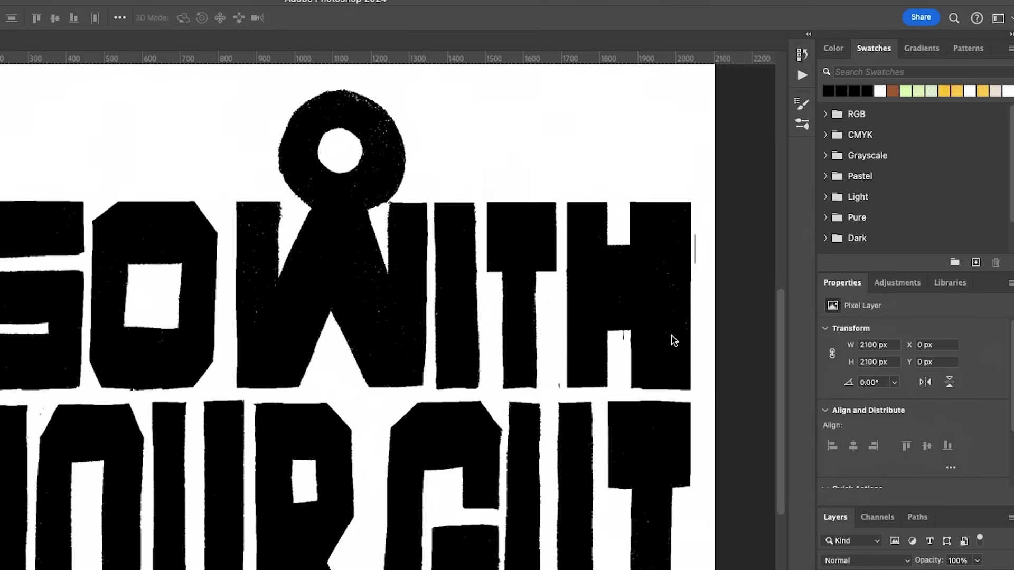
pyautogui.moveTo(477, 304); pyautogui.dragTo(467, 304)
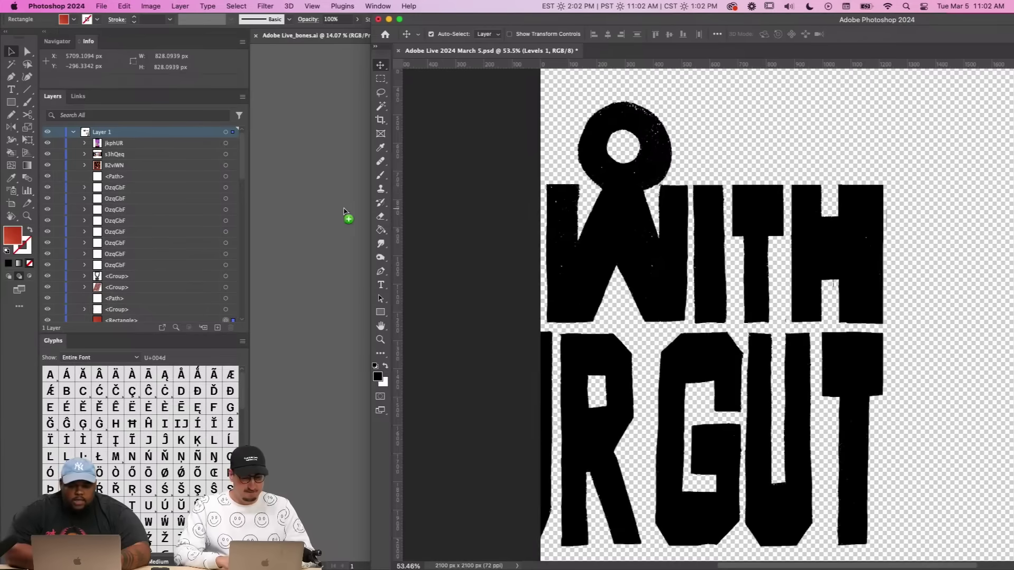
# Bring the lettering into Adobe Live_bones.ai in Illustrator and image-trace it with the Black and White Logo preset.
pyautogui.moveTo(338, 209); pyautogui.dragTo(337, 212)
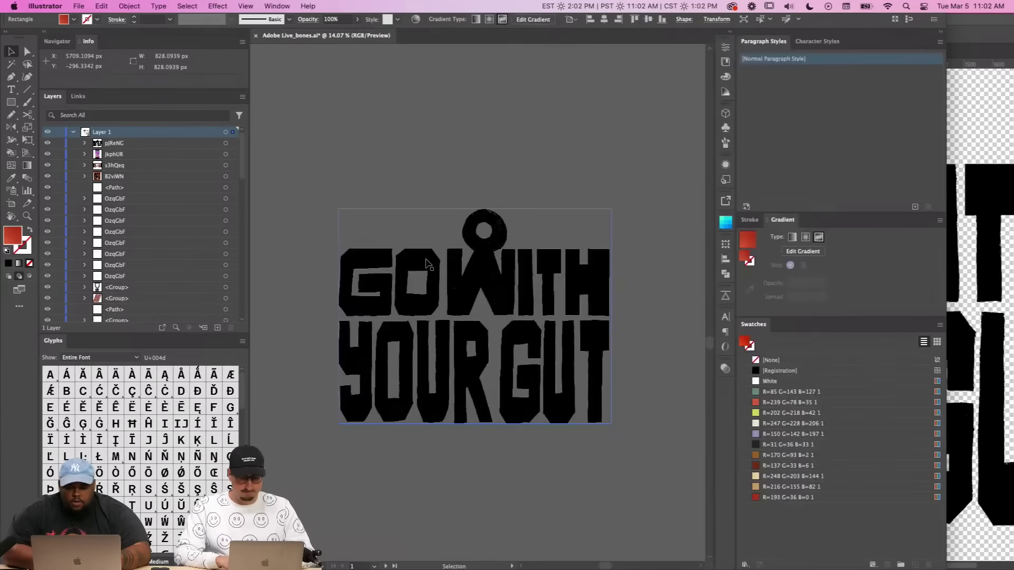
pyautogui.moveTo(425, 259); pyautogui.dragTo(380, 172)
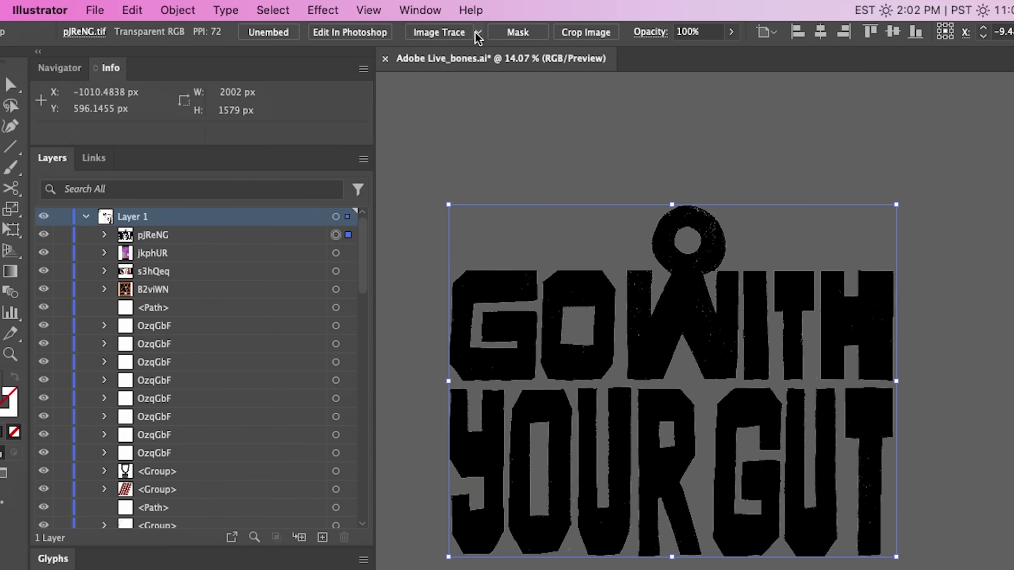
pyautogui.click(312, 19)
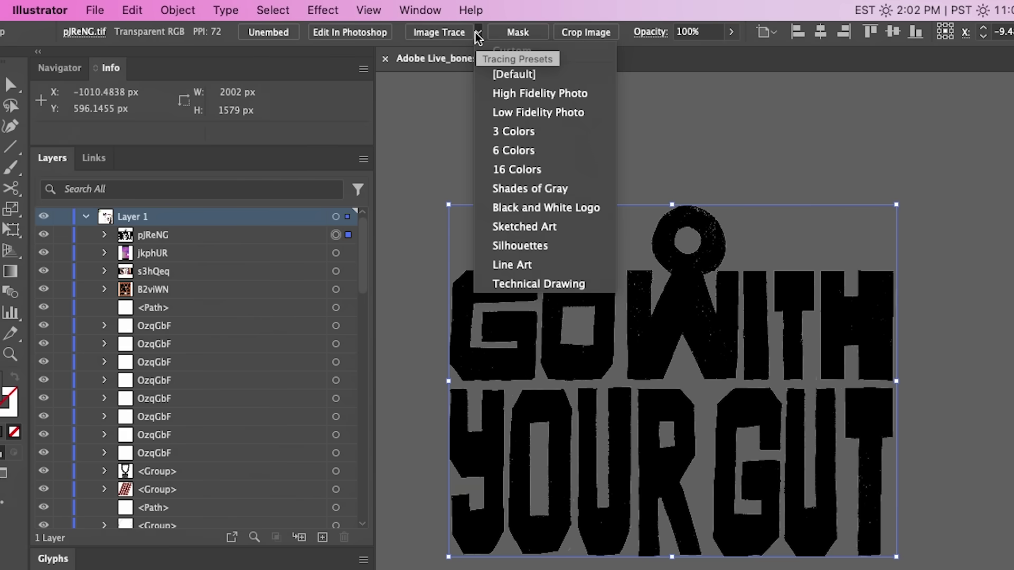
pyautogui.click(539, 214)
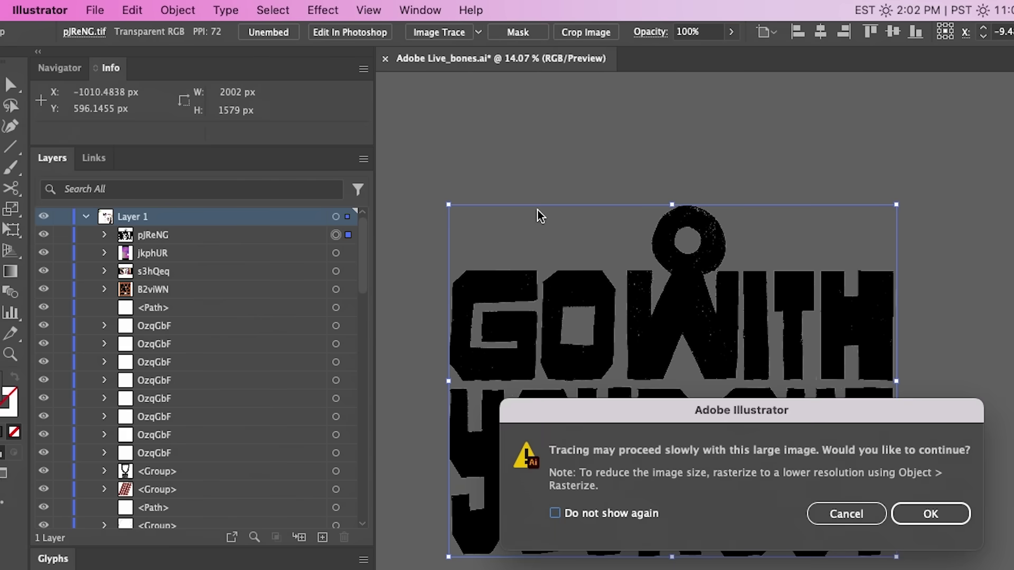
pyautogui.click(930, 514)
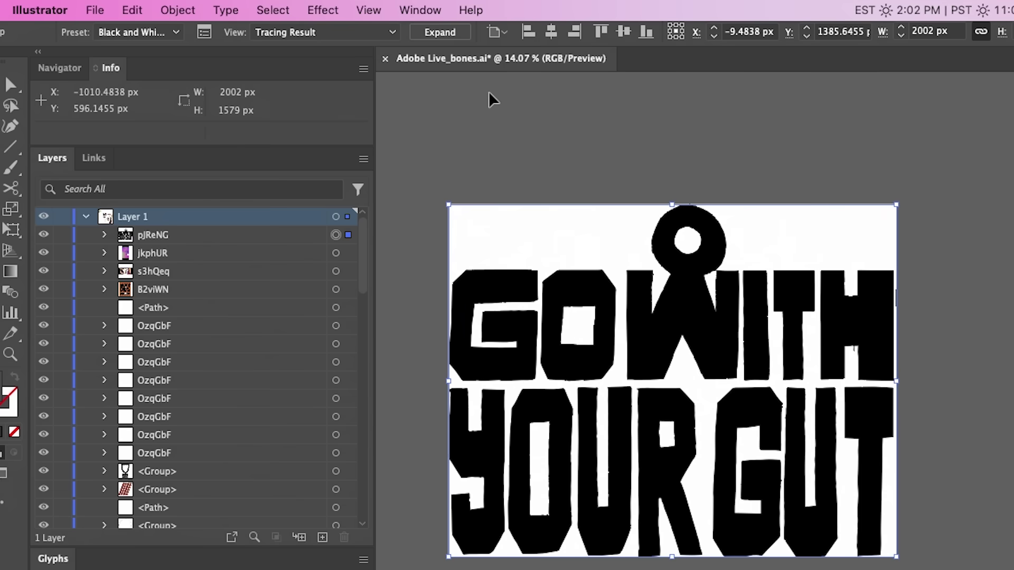
# Turn on Ignore Color for the lettering's trace to drop the white background, and expand it into editable vector paths.
pyautogui.click(206, 34)
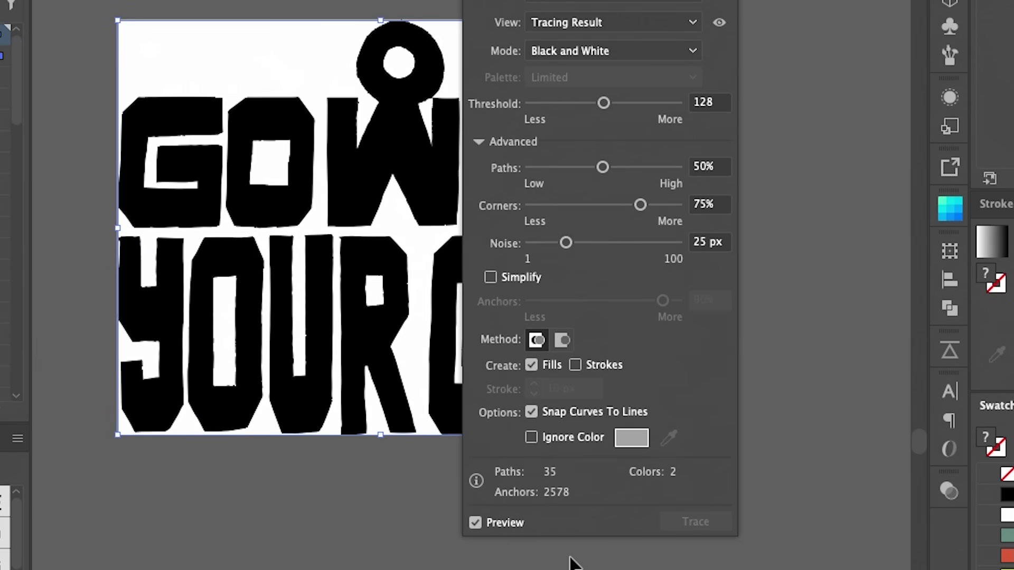
pyautogui.click(535, 439)
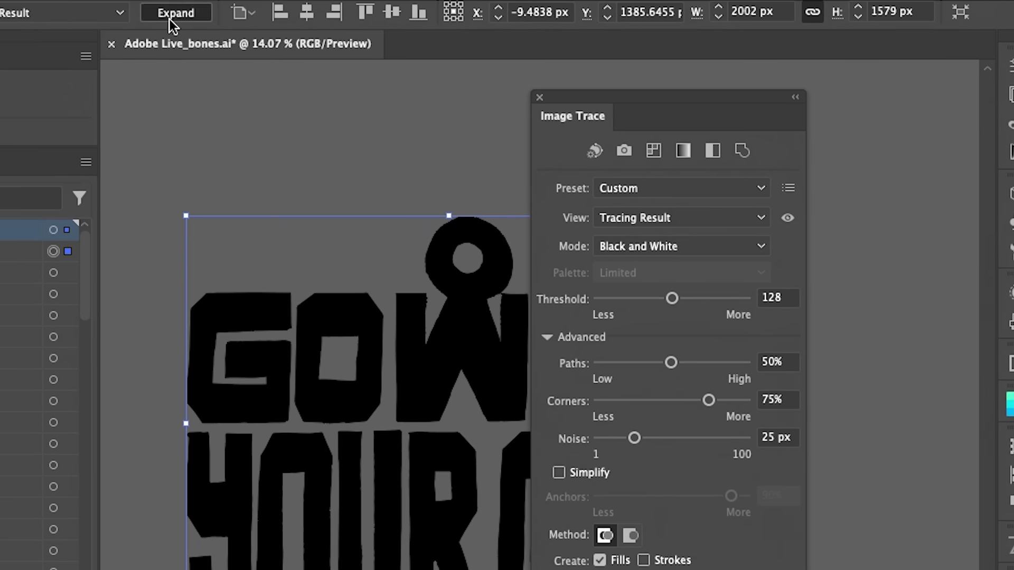
pyautogui.click(175, 13)
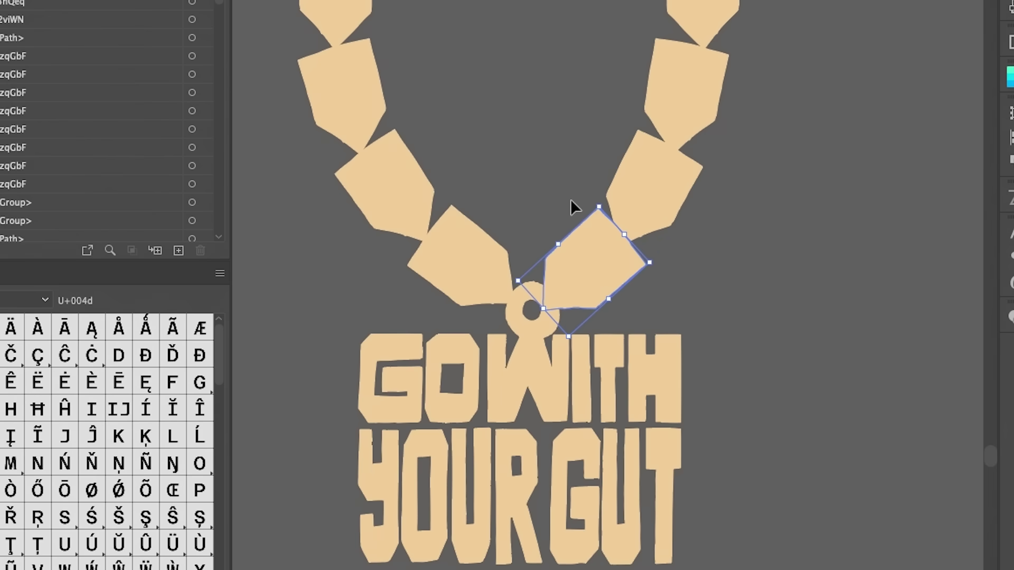
# Move the small red gradient square to the empty space just above the finished chain artboard.
pyautogui.scroll(-4, 571, 199)
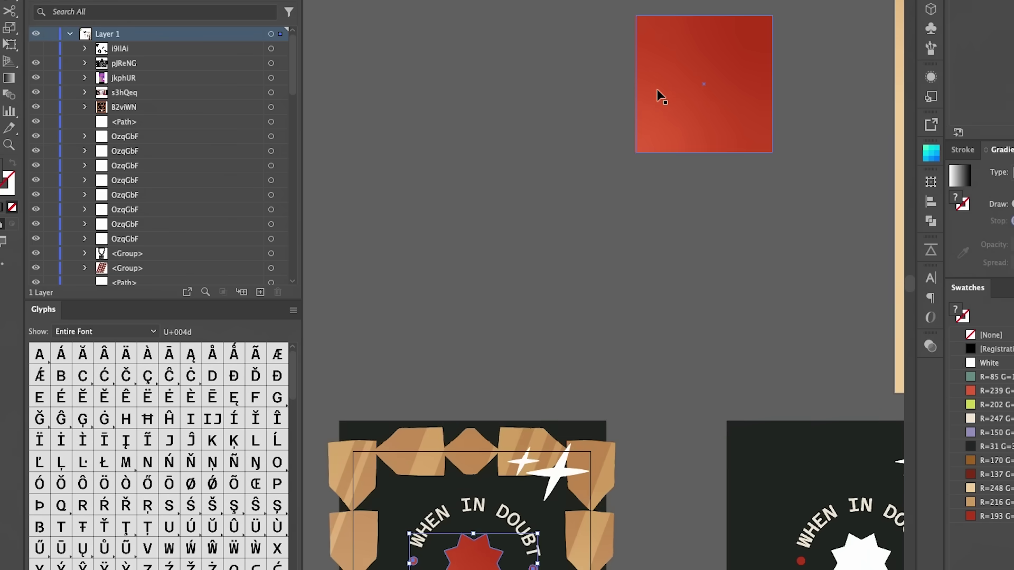
pyautogui.scroll(3, 661, 81)
pyautogui.scroll(2, 662, 79)
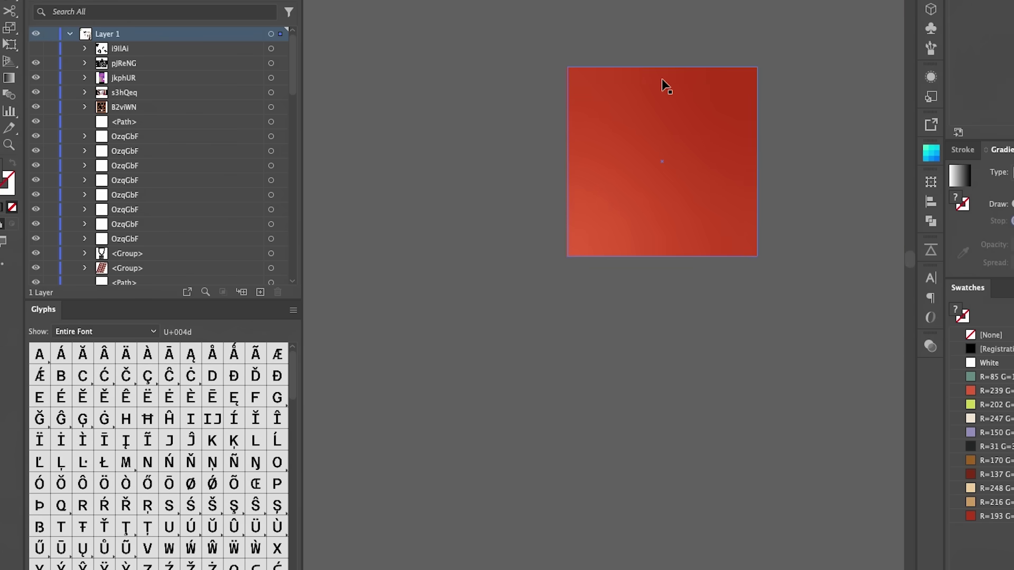
pyautogui.scroll(-2, 661, 79)
pyautogui.moveTo(651, 163); pyautogui.dragTo(498, 242)
pyautogui.scroll(-1, 499, 465)
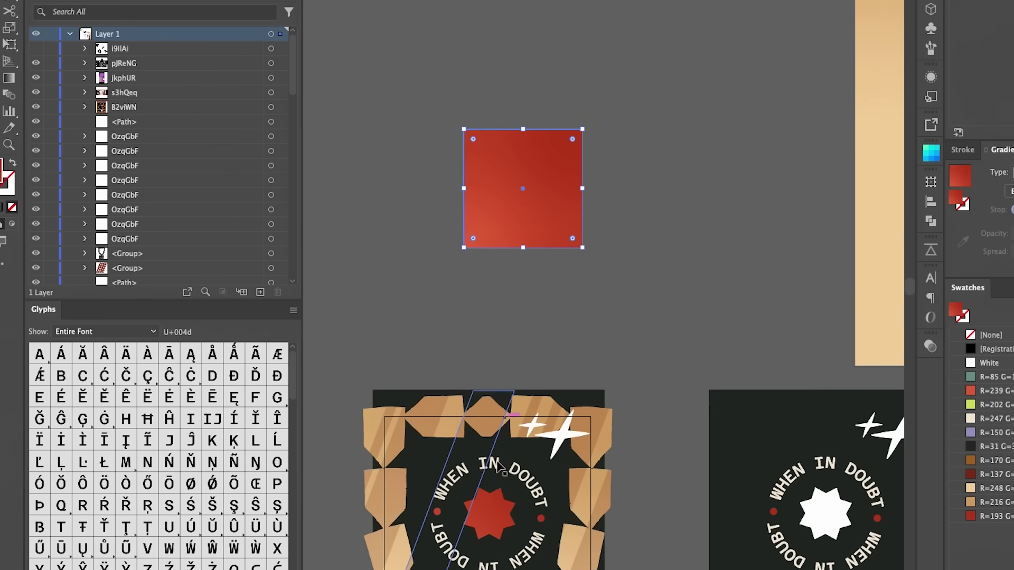
# Examine the gradient and shine treatment on the chain and lettering, selecting the chain clip group and the gold gradient rectangle above the artboards.
pyautogui.scroll(-2, 497, 465)
pyautogui.hscroll(-1, 501, 463)
pyautogui.scroll(3, 565, 438)
pyautogui.hscroll(-2, 565, 438)
pyautogui.scroll(-1, 565, 438)
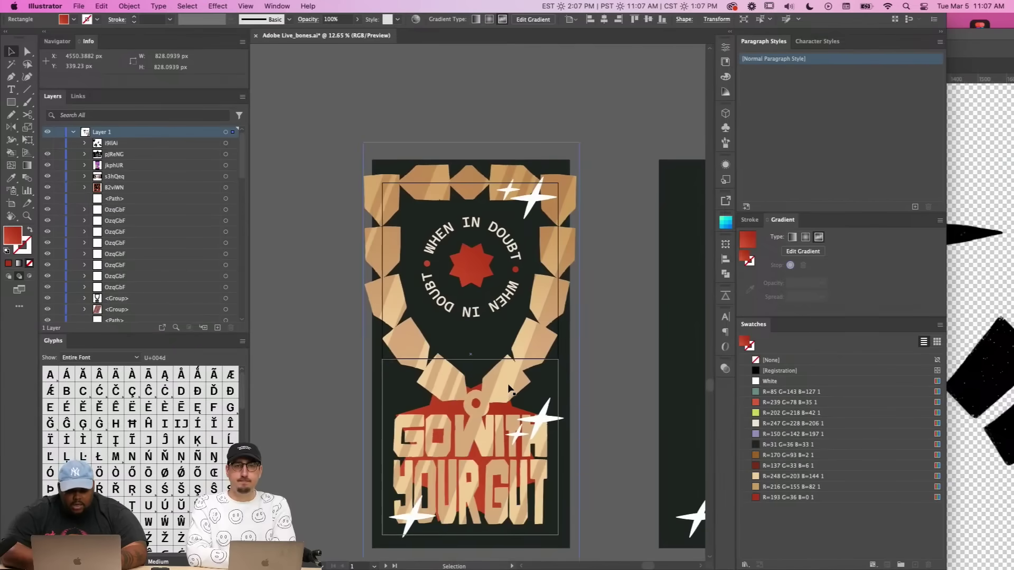
pyautogui.click(507, 386)
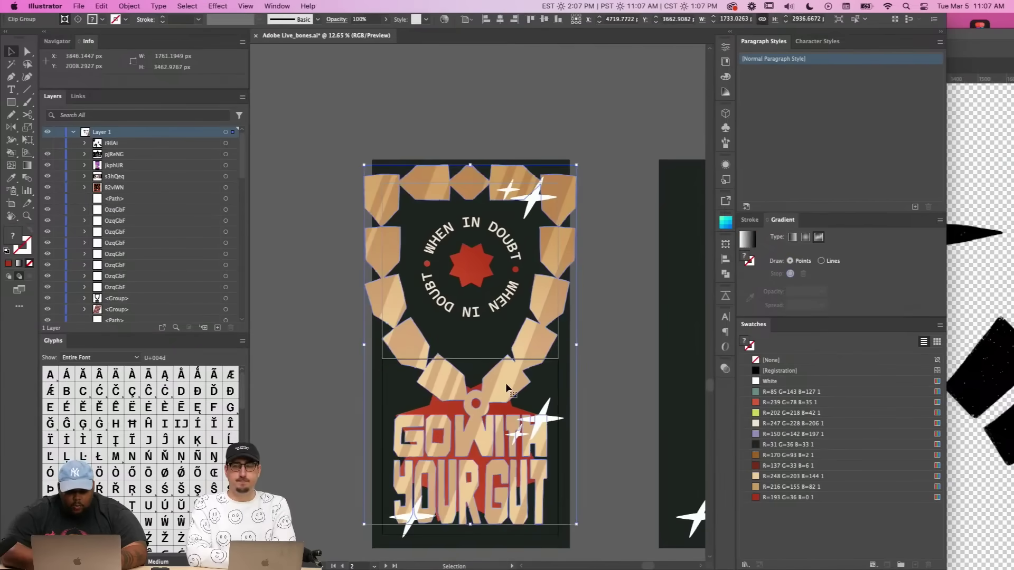
pyautogui.scroll(5, 506, 384)
pyautogui.hscroll(1, 506, 385)
pyautogui.scroll(-3, 506, 384)
pyautogui.hscroll(2, 506, 385)
pyautogui.scroll(1, 506, 384)
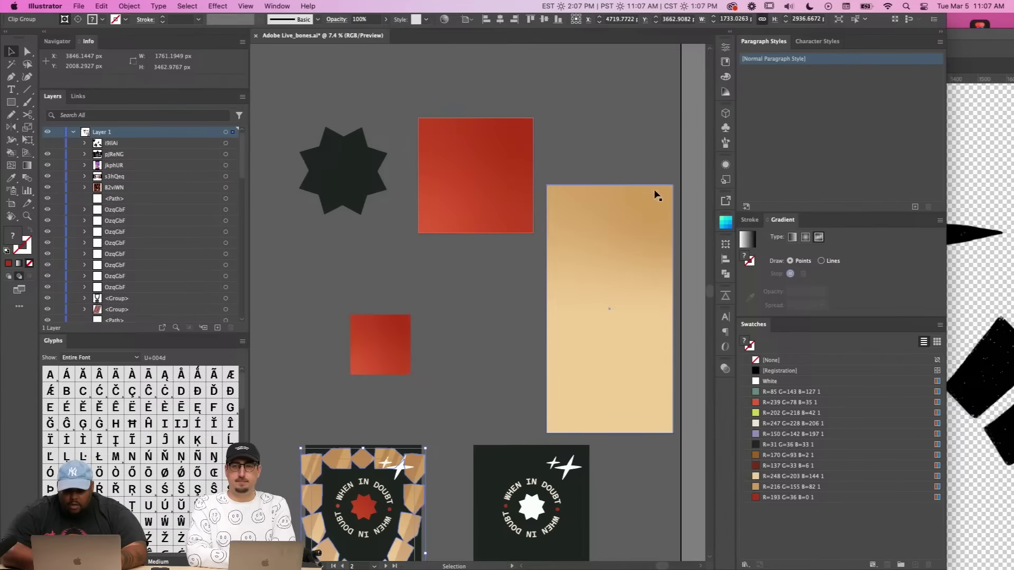
pyautogui.click(628, 248)
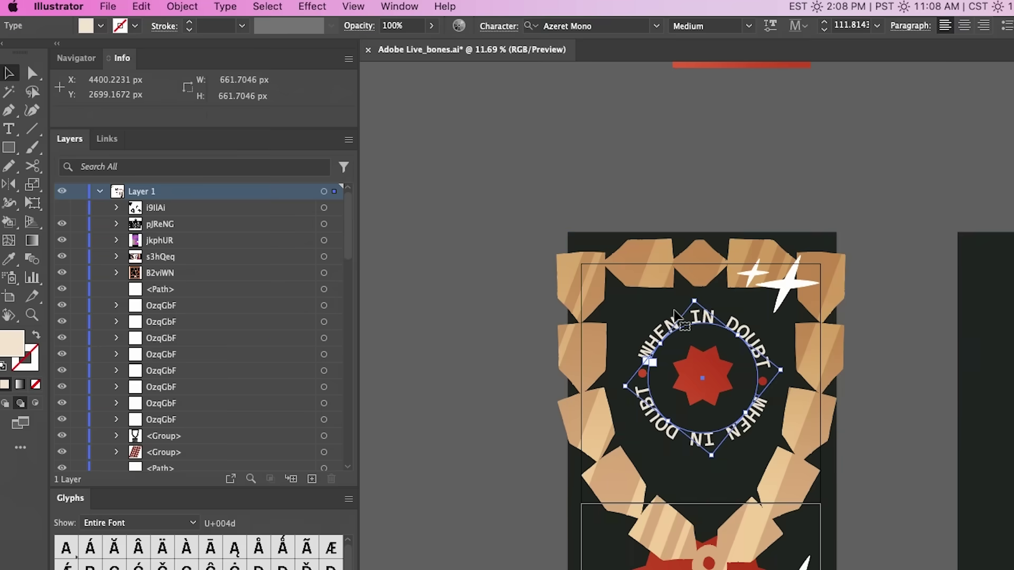
# Draw a cream circle about 720 px wide beside the finished artboard and use the Type tool on its outline.
pyautogui.scroll(5, 673, 315)
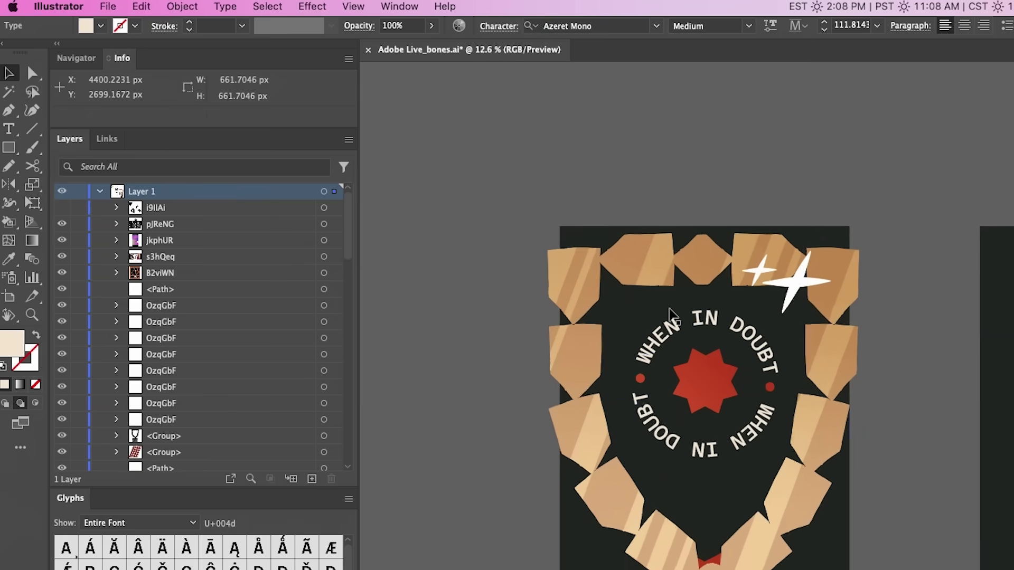
pyautogui.press('l')
pyautogui.moveTo(421, 280); pyautogui.dragTo(593, 426)
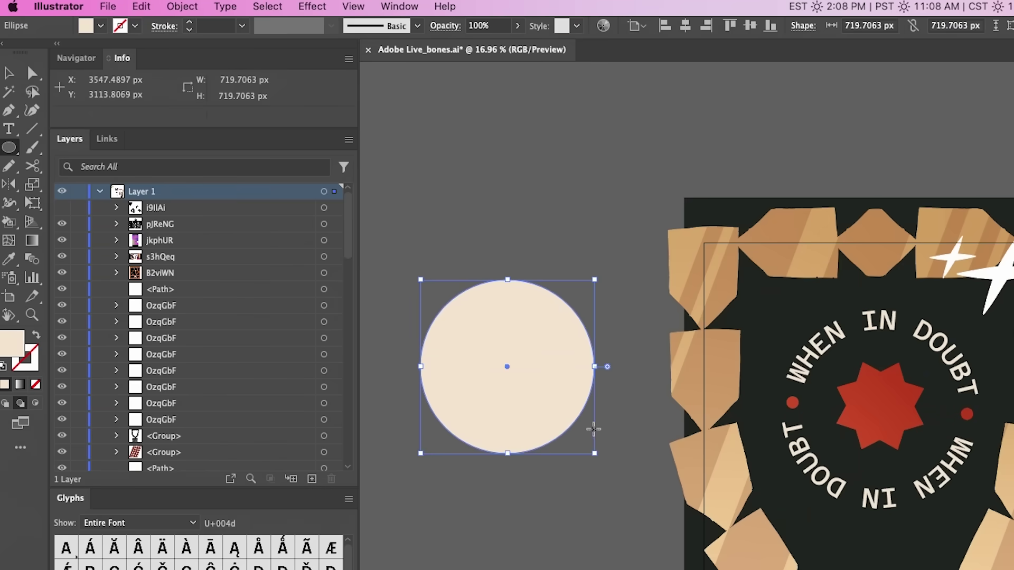
pyautogui.click(9, 129)
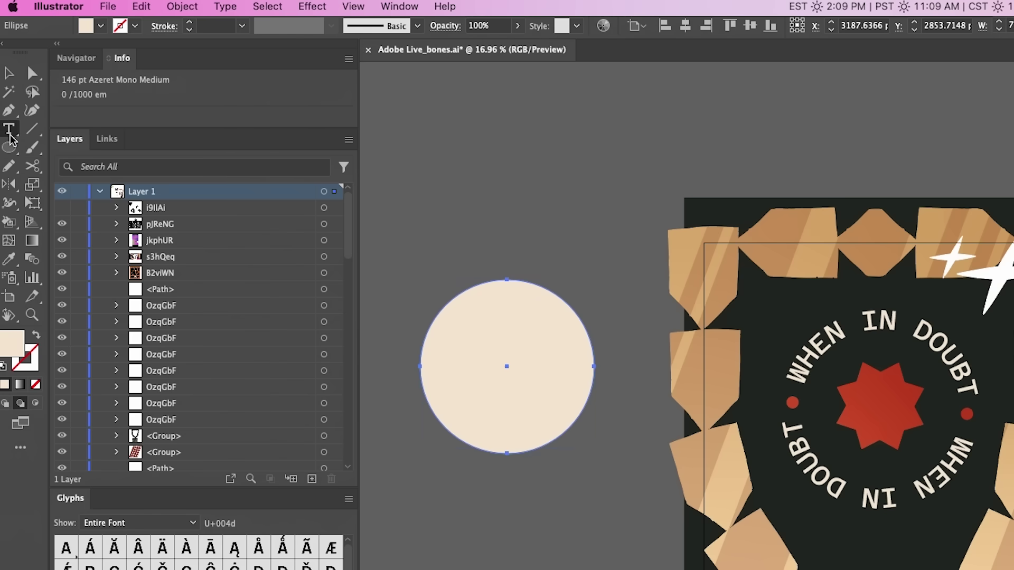
pyautogui.click(451, 300)
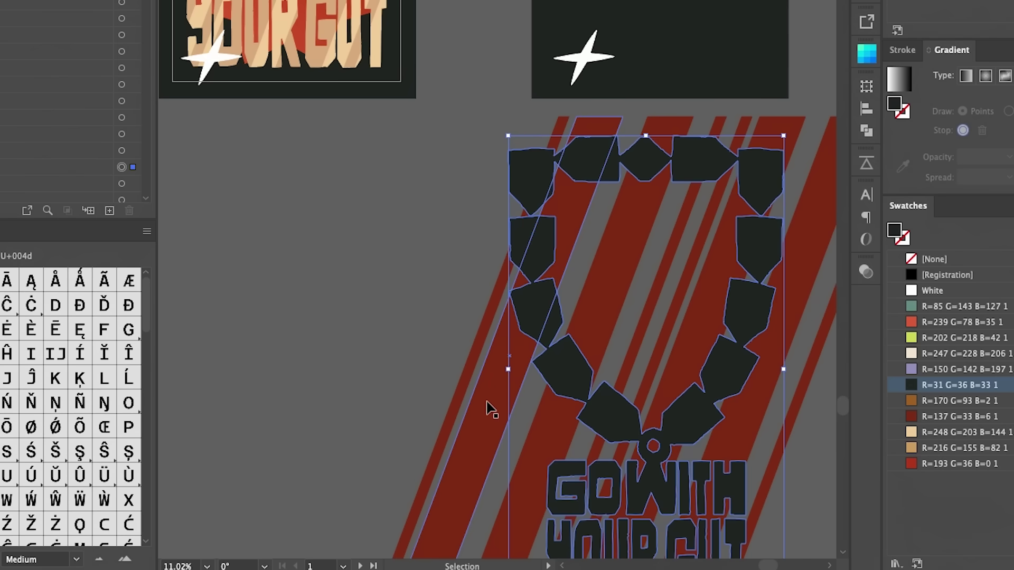
# Add the wide dark red diagonal stripe over the chain to the selection with the black chain-and-lettering shape.
pyautogui.keyDown('shift'); pyautogui.click(487, 408); pyautogui.keyUp('shift')
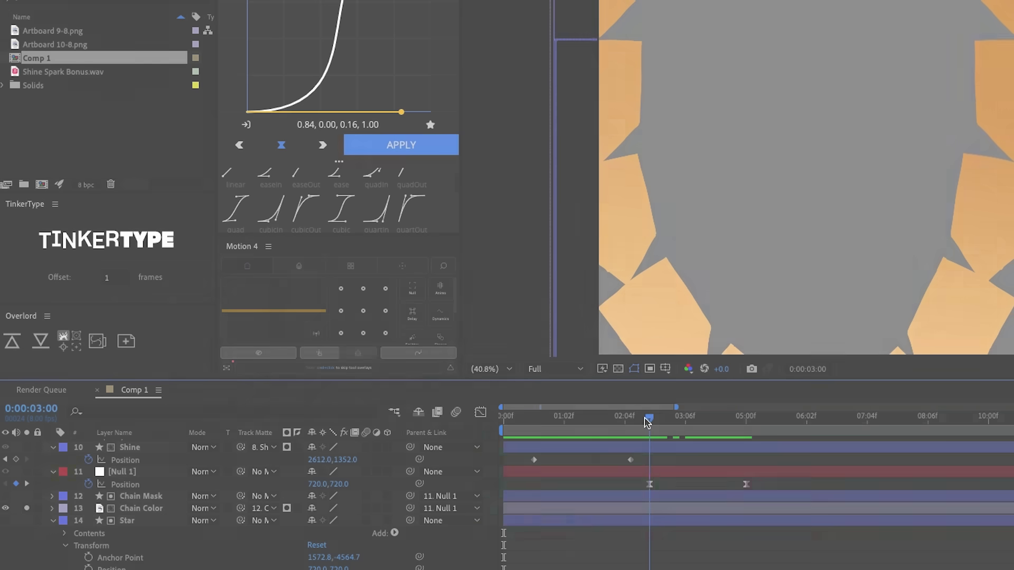
# Switch to After Effects and preview the Chain Color and Chain Mask layers by scrubbing and playing Comp 1.
pyautogui.moveTo(650, 420); pyautogui.dragTo(579, 419)
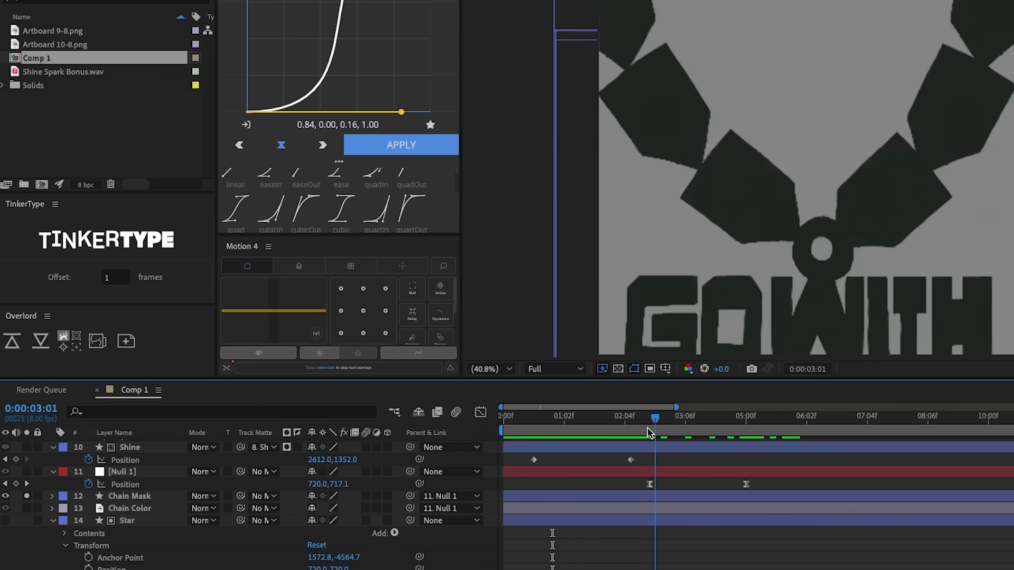
pyautogui.moveTo(649, 430); pyautogui.dragTo(624, 439)
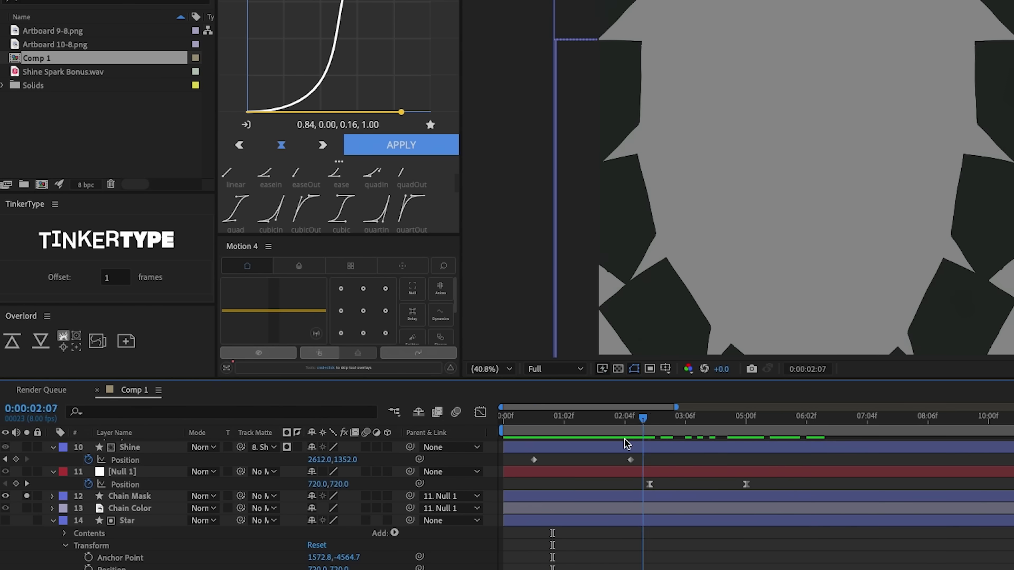
pyautogui.press('space')
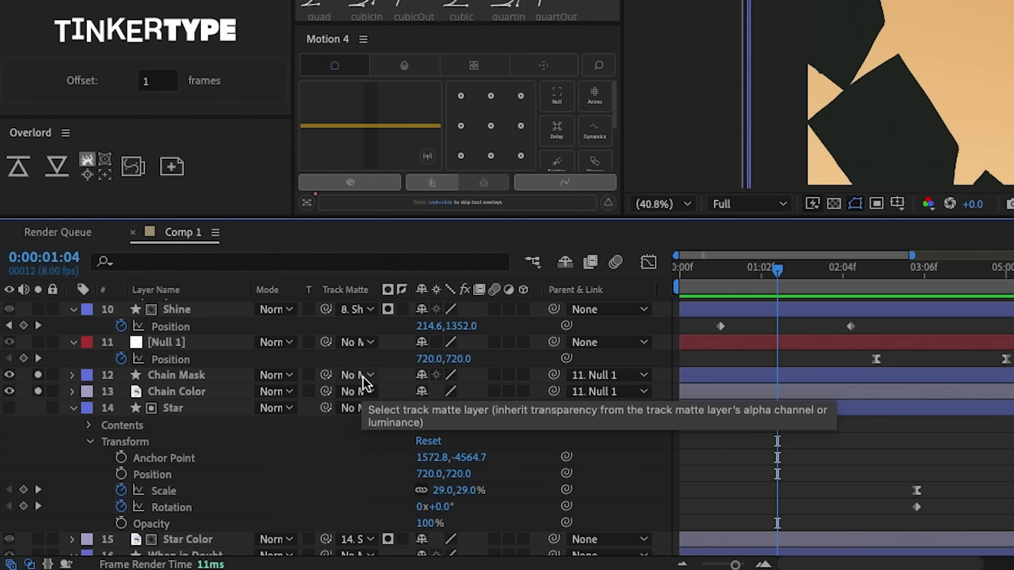
# Try Chain Color as the Chain Mask layer's track matte.
pyautogui.click(363, 375)
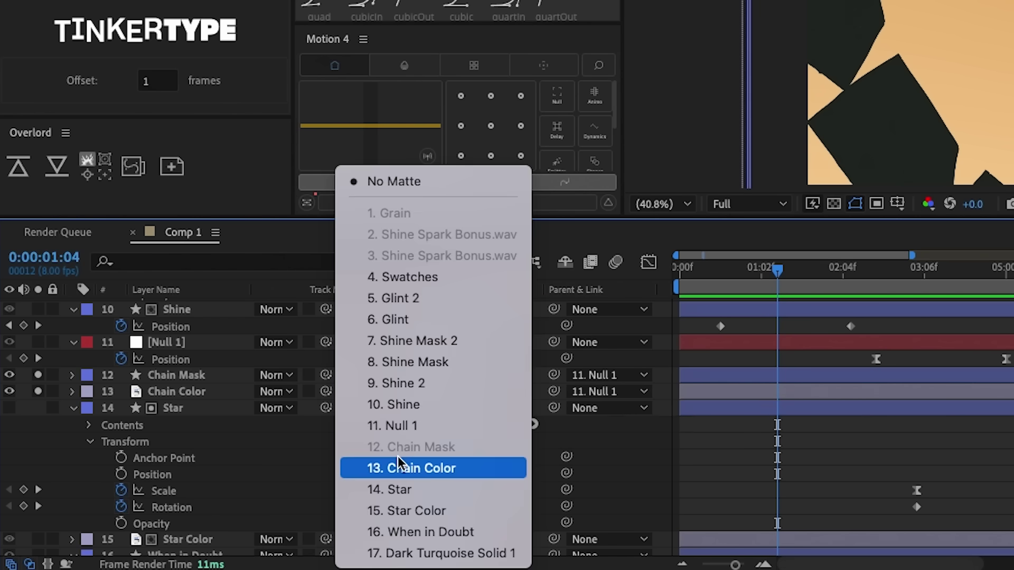
pyautogui.click(400, 462)
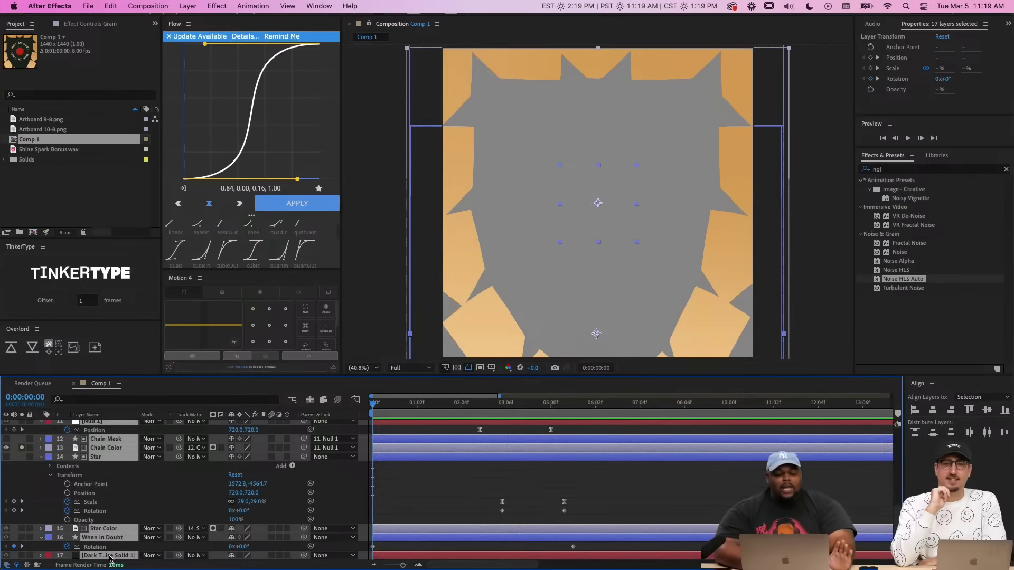
# Collapse the keyframed properties of all the selected layers in Comp 1.
pyautogui.scroll(5, 109, 558)
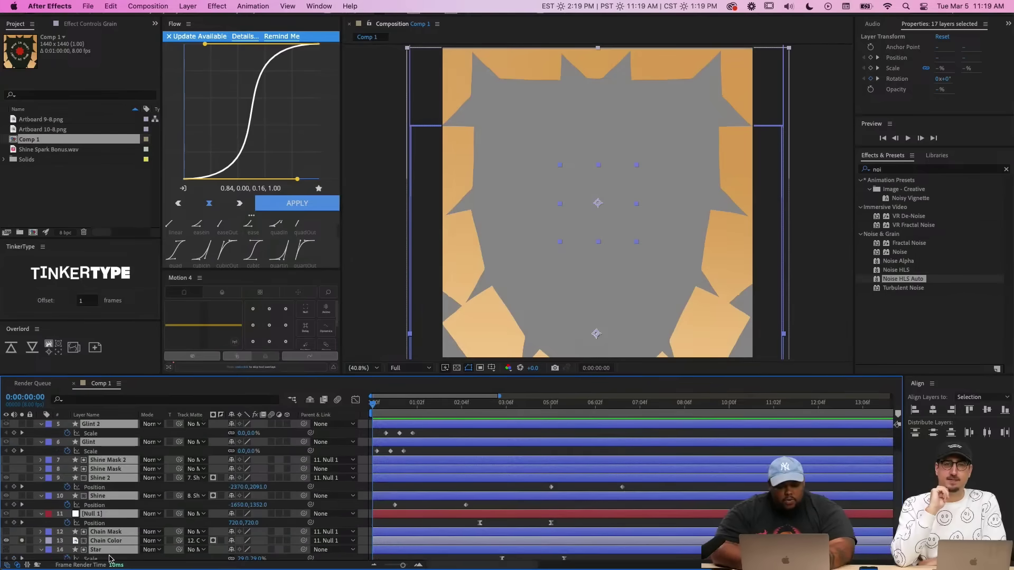
pyautogui.scroll(-2, 433, 478)
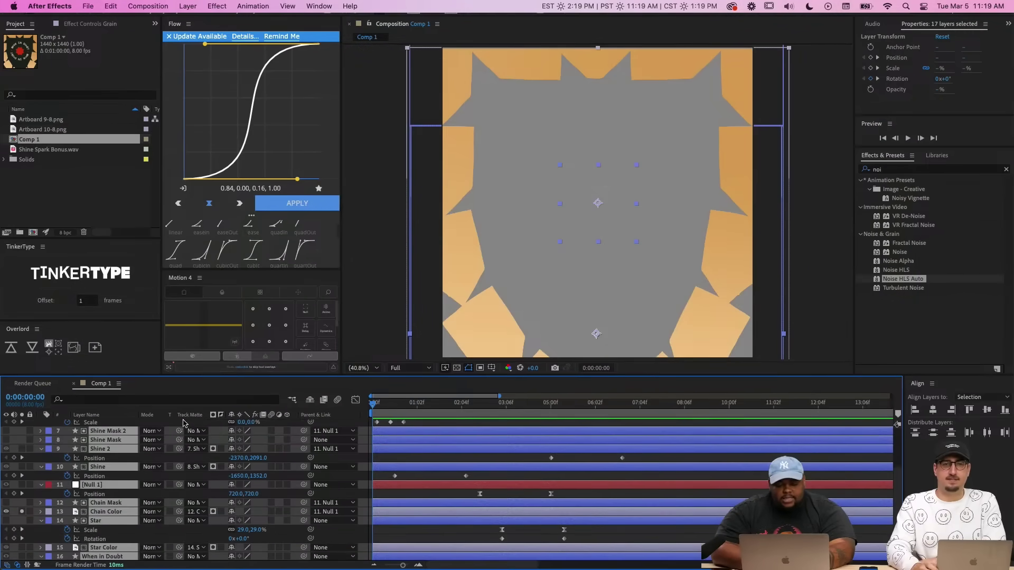
pyautogui.scroll(-1, 433, 478)
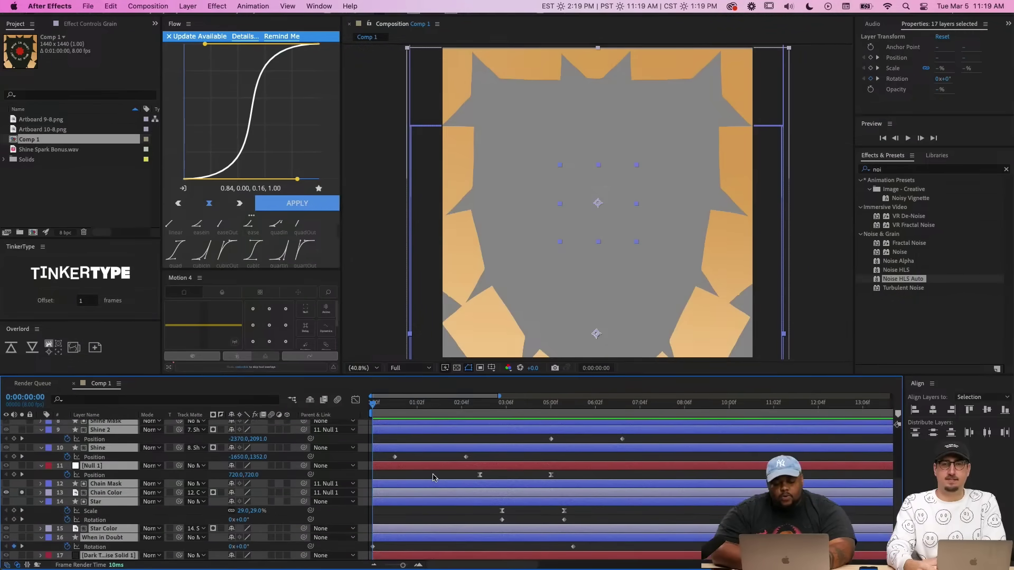
pyautogui.press('u')
pyautogui.scroll(1, 335, 459)
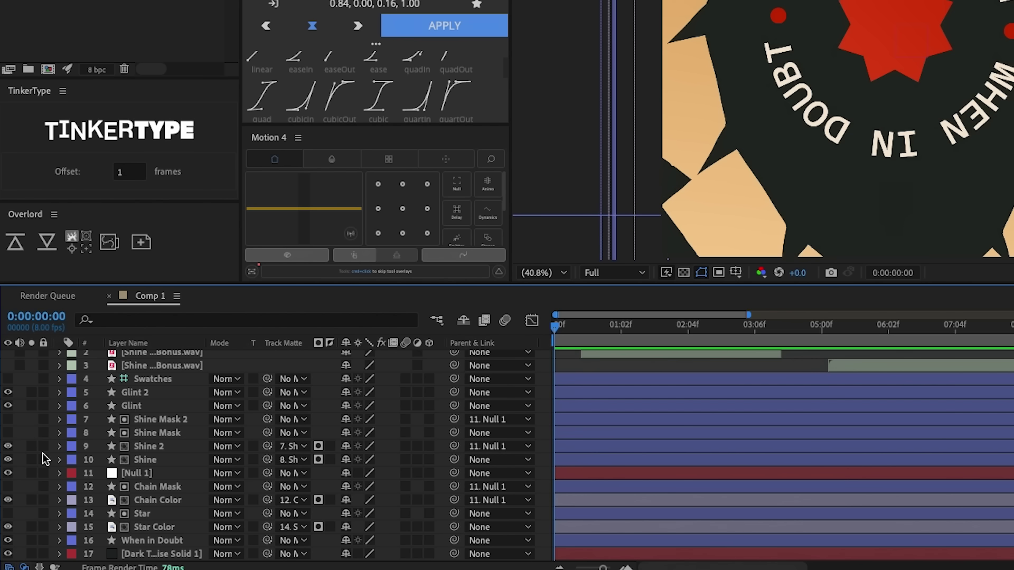
# Reveal the Position keyframes of the Move Everything null and scrub through its movement from the start of the composition.
pyautogui.moveTo(915, 338); pyautogui.dragTo(874, 353)
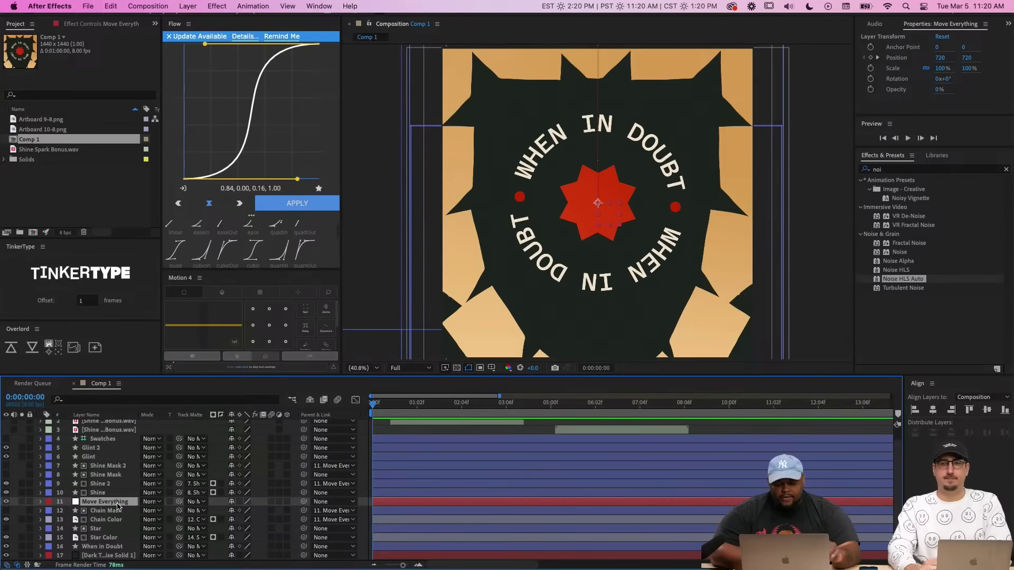
pyautogui.press('p')
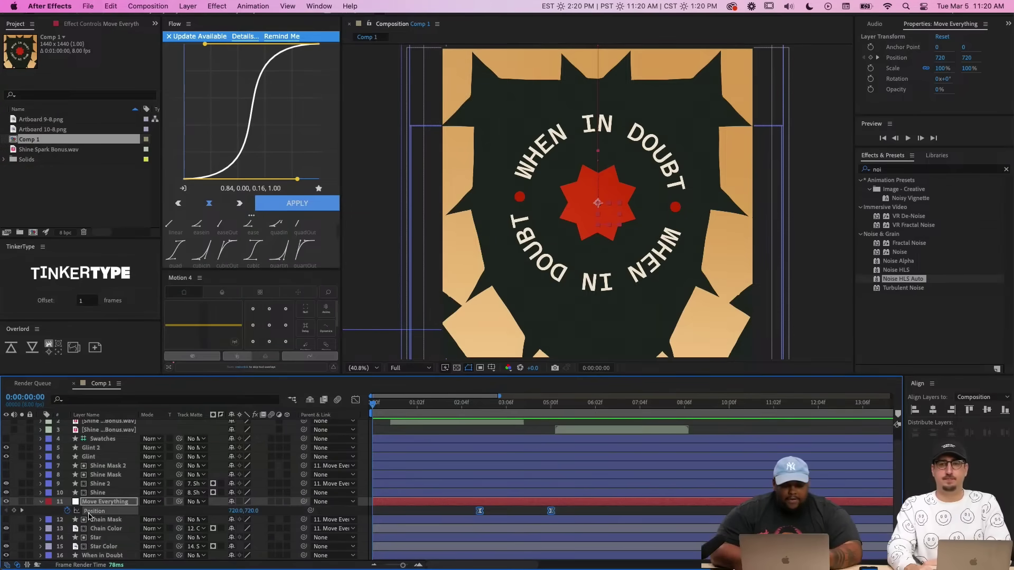
pyautogui.moveTo(372, 405); pyautogui.dragTo(554, 413)
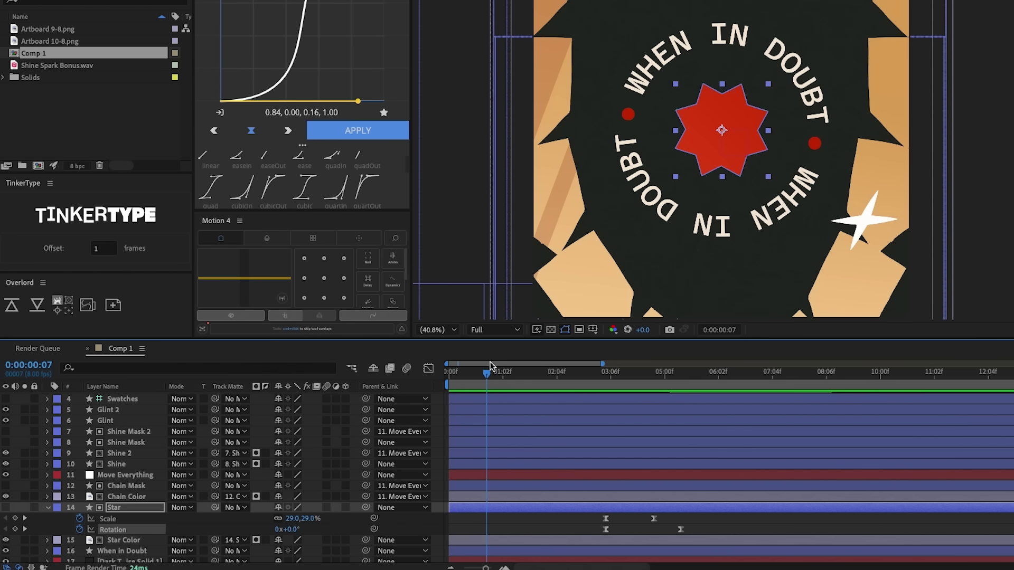
# Preview the opening second of the animation to check the glint, shine and rotating text.
pyautogui.click(404, 402)
pyautogui.moveTo(468, 374); pyautogui.dragTo(456, 374)
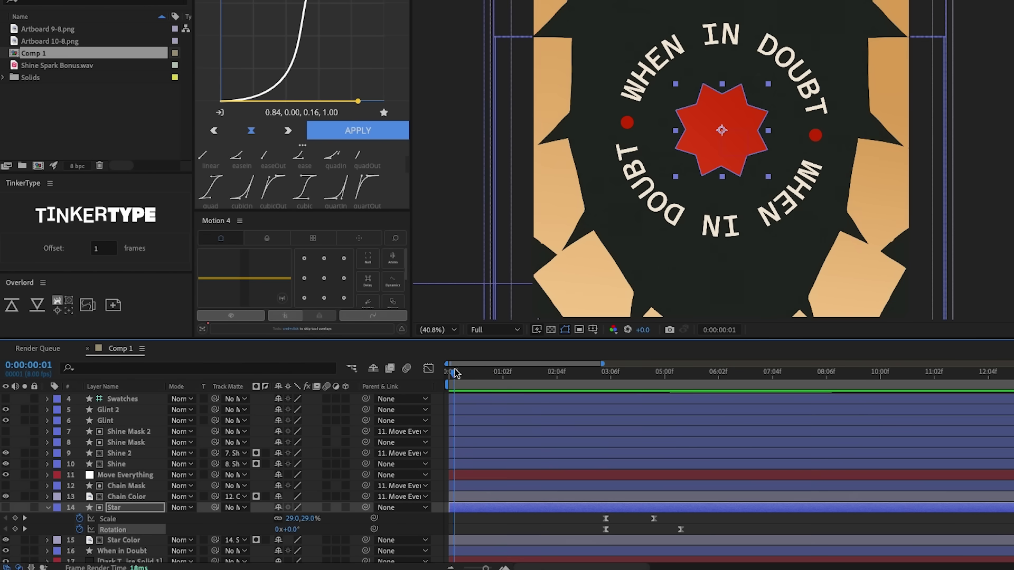
pyautogui.press('space')
pyautogui.press('space')
pyautogui.scroll(1, 141, 430)
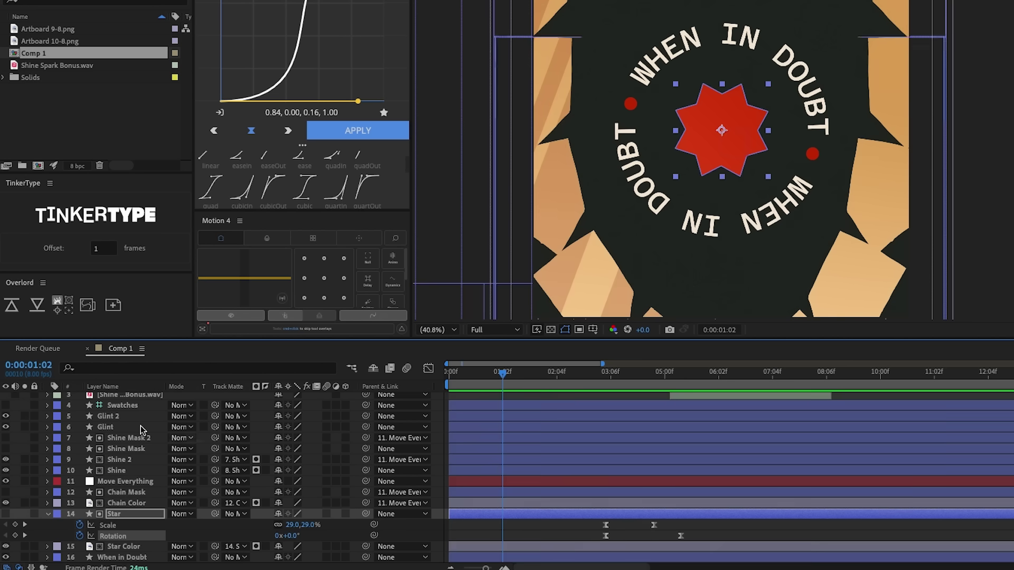
# Select the Glint layer, and then Glint 2.
pyautogui.click(114, 420)
pyautogui.click(116, 426)
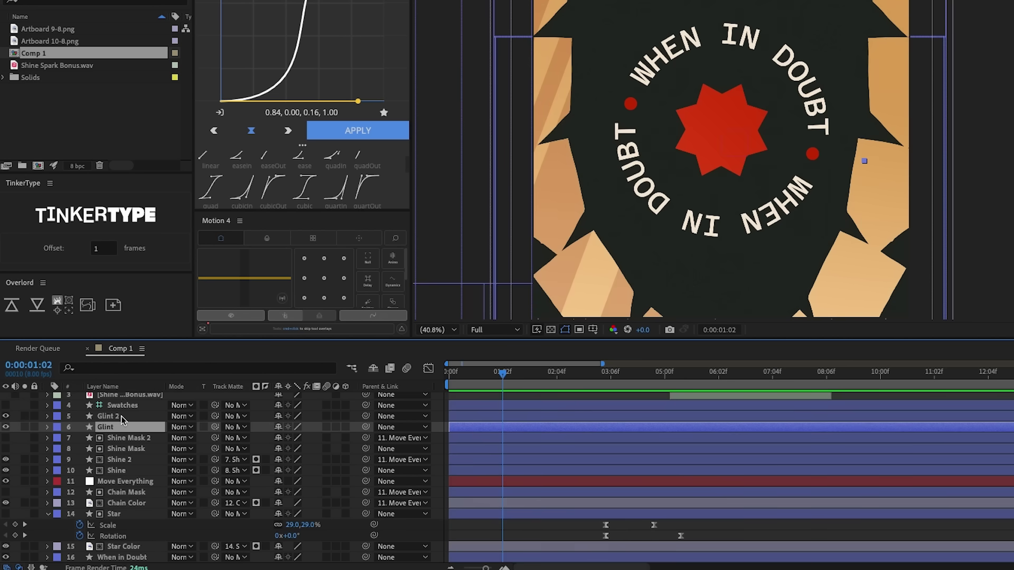
pyautogui.click(122, 416)
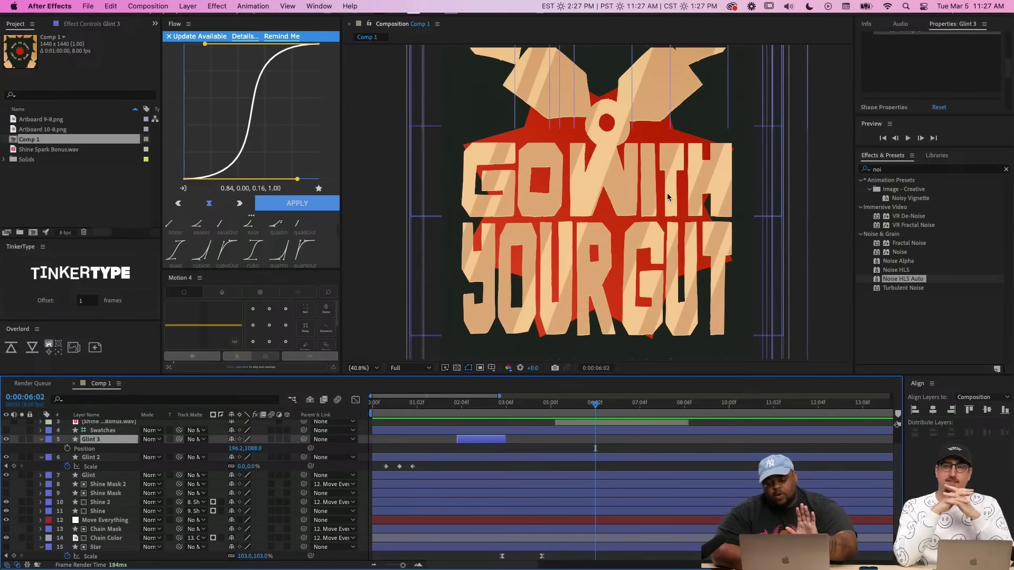
# Keyframe the Move Everything null's rotation at 0° at 0:00:06:01 and with a slight clockwise tilt at 0:00:06:04.
pyautogui.press('super+Left')
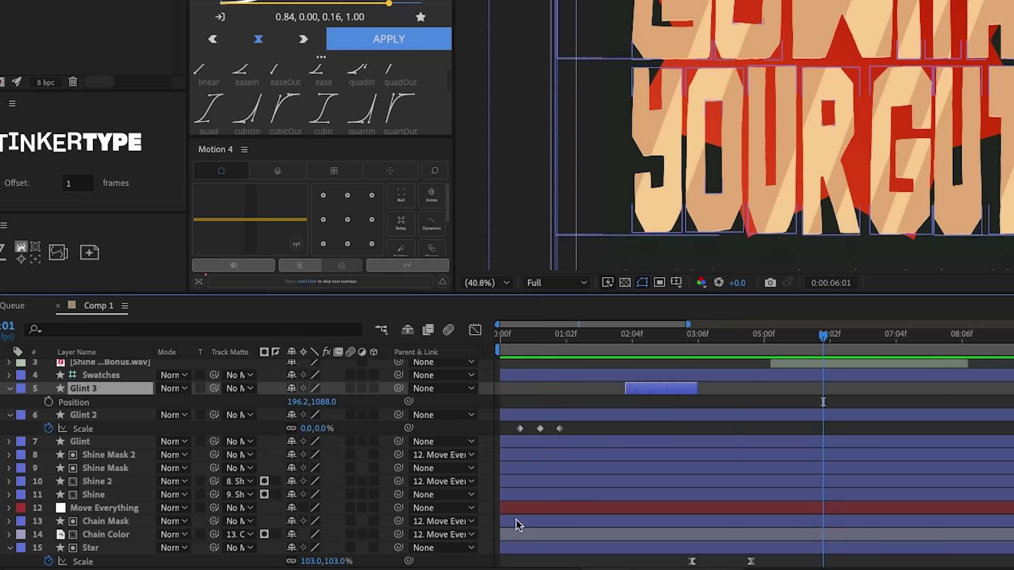
pyautogui.click(522, 512)
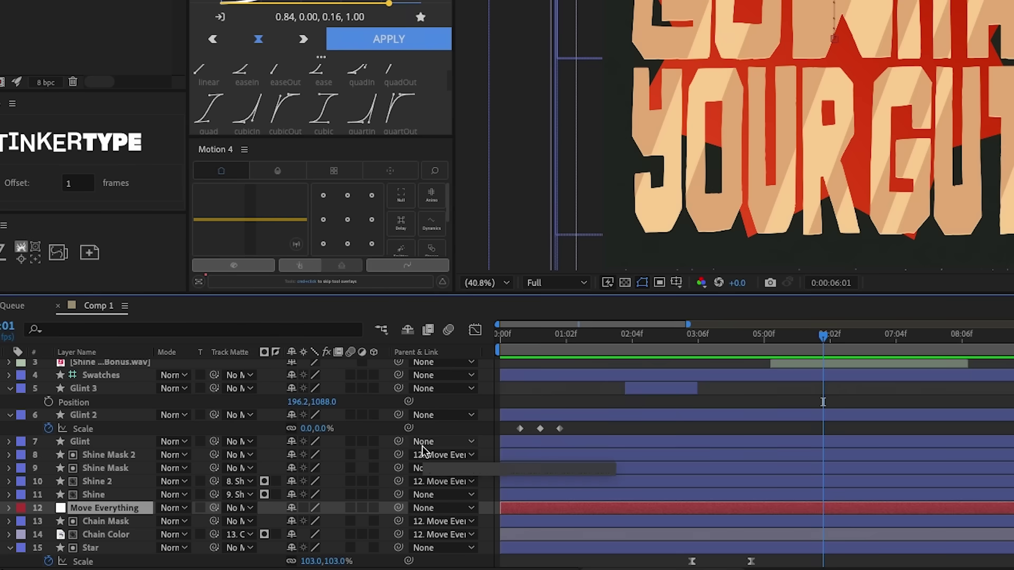
pyautogui.press('p')
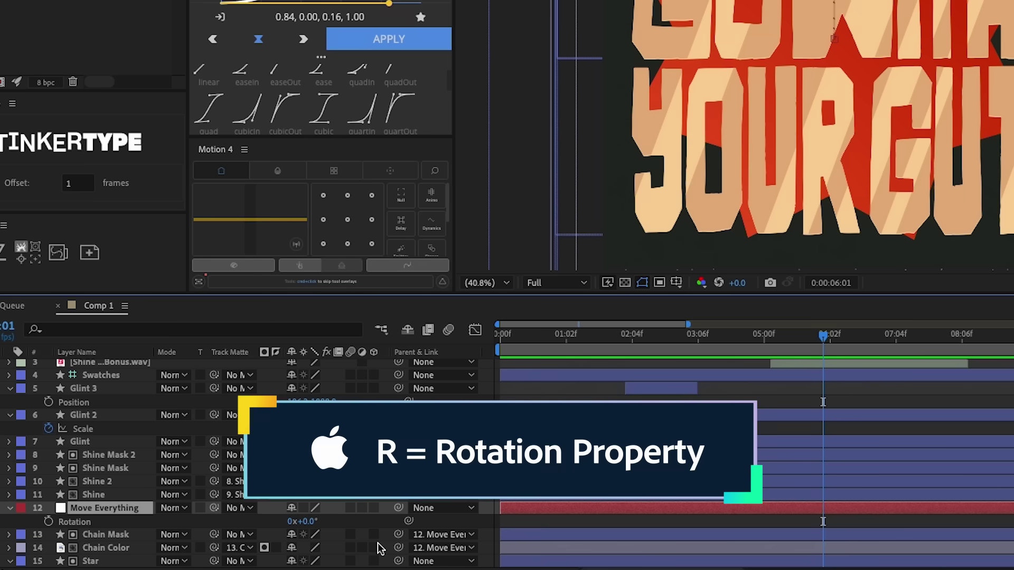
pyautogui.click(49, 522)
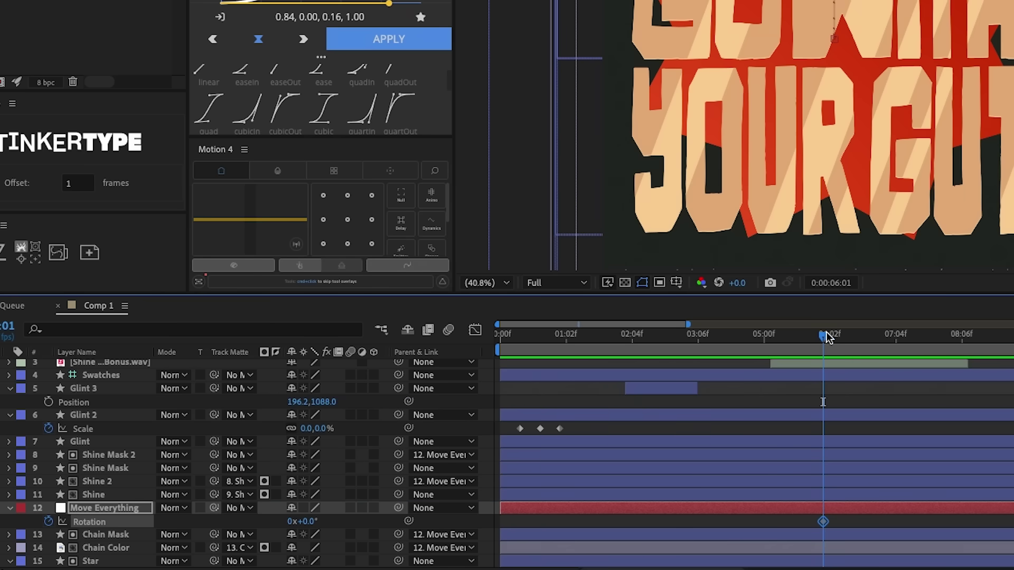
pyautogui.moveTo(827, 341); pyautogui.dragTo(843, 338)
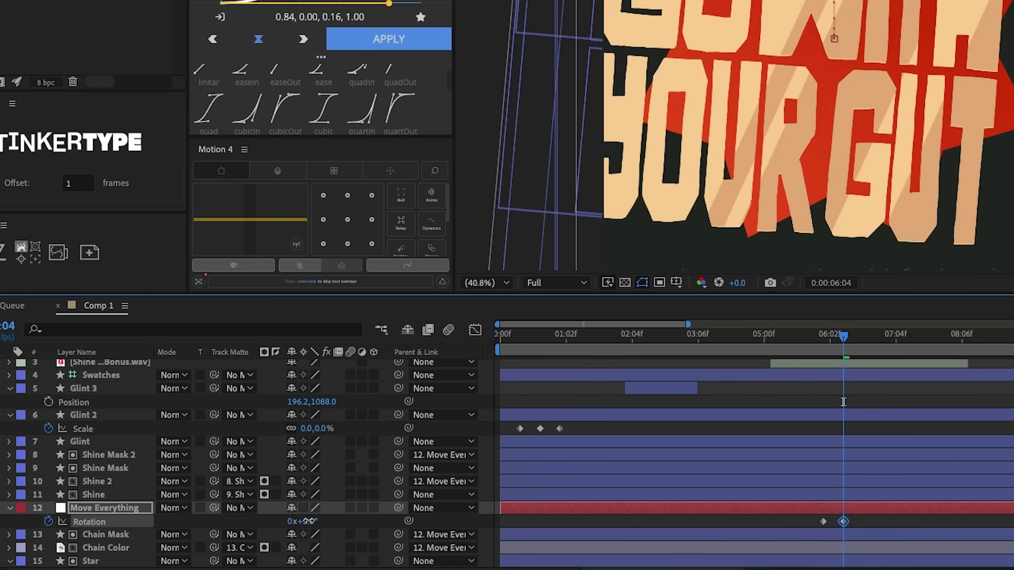
pyautogui.moveTo(304, 522); pyautogui.dragTo(306, 523)
# Copy the null's first rotation keyframe to 0:00:06:07 and set the rotation there to -2°.
pyautogui.click(823, 521)
pyautogui.press('super+c')
pyautogui.moveTo(843, 337); pyautogui.dragTo(861, 339)
pyautogui.press('super+v')
pyautogui.click(308, 522)
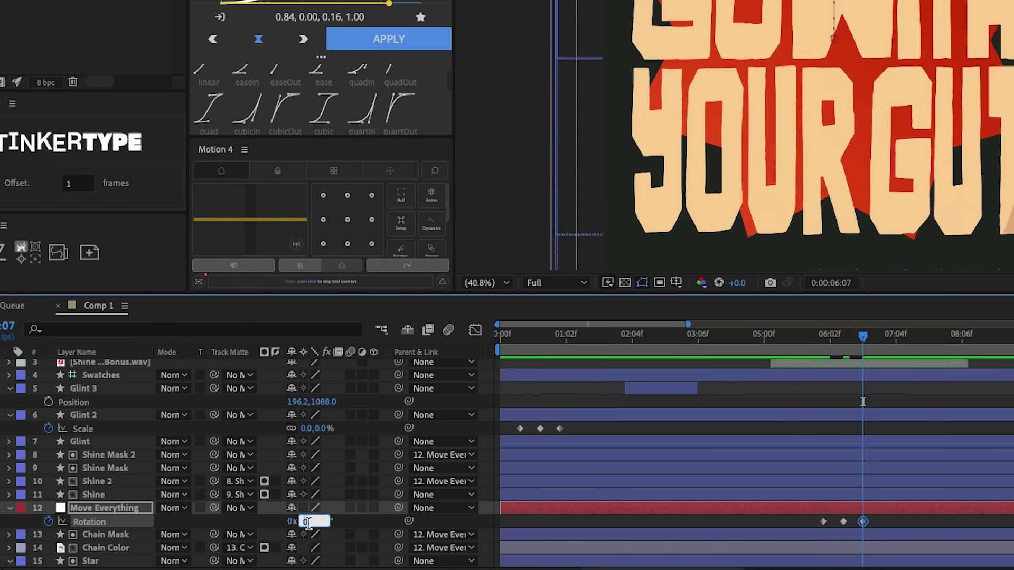
pyautogui.write('-2')
pyautogui.press('Return')
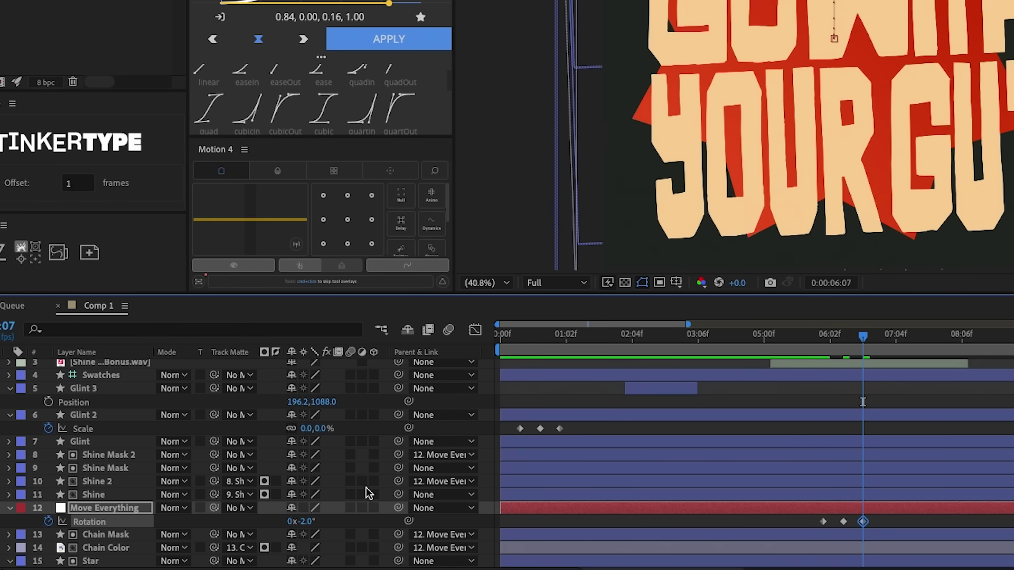
# Play back the pendant's swing from 0:00:05:07 to check the new rotation keyframes.
pyautogui.moveTo(863, 336); pyautogui.dragTo(806, 337)
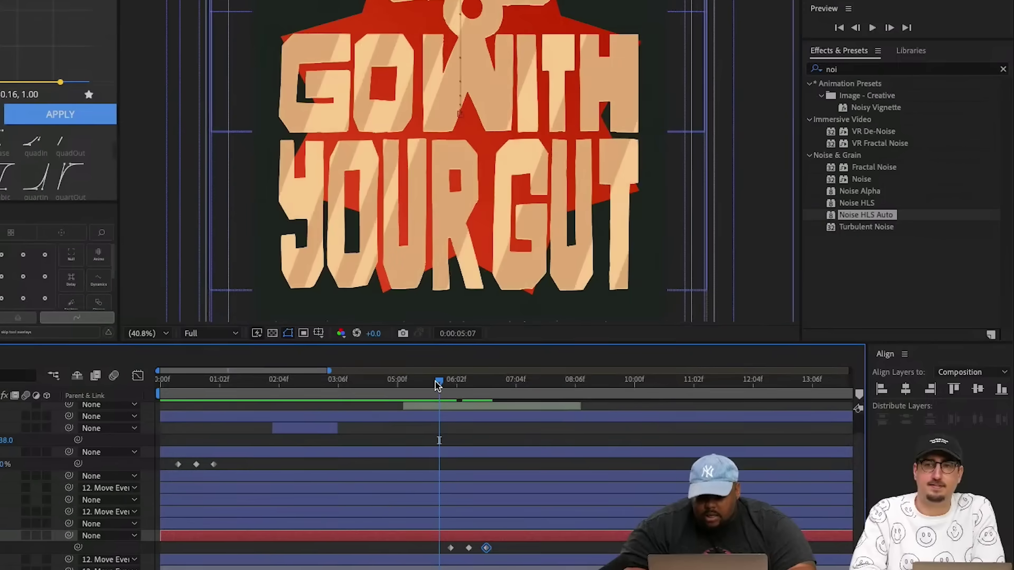
pyautogui.press('space')
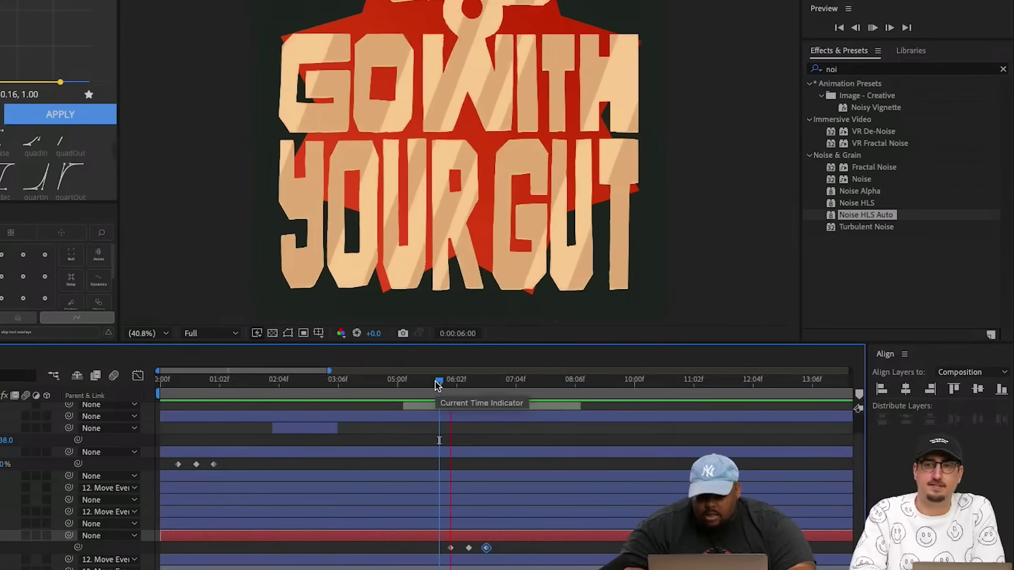
pyautogui.press('space')
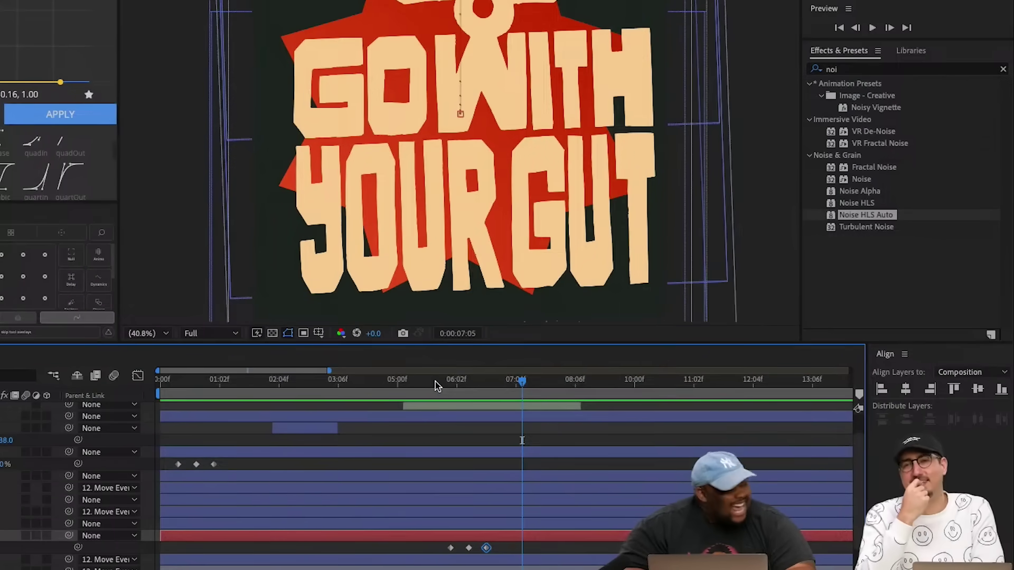